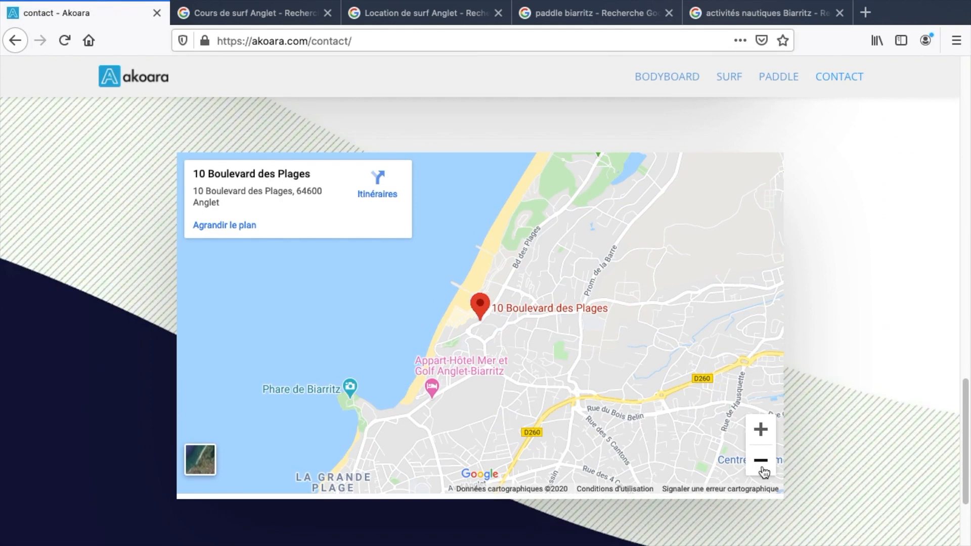
# Zoom out the contact page's map and review the Google results for "Cours de surf Anglet" and "Location de surf Anglet"
pyautogui.click(764, 472)
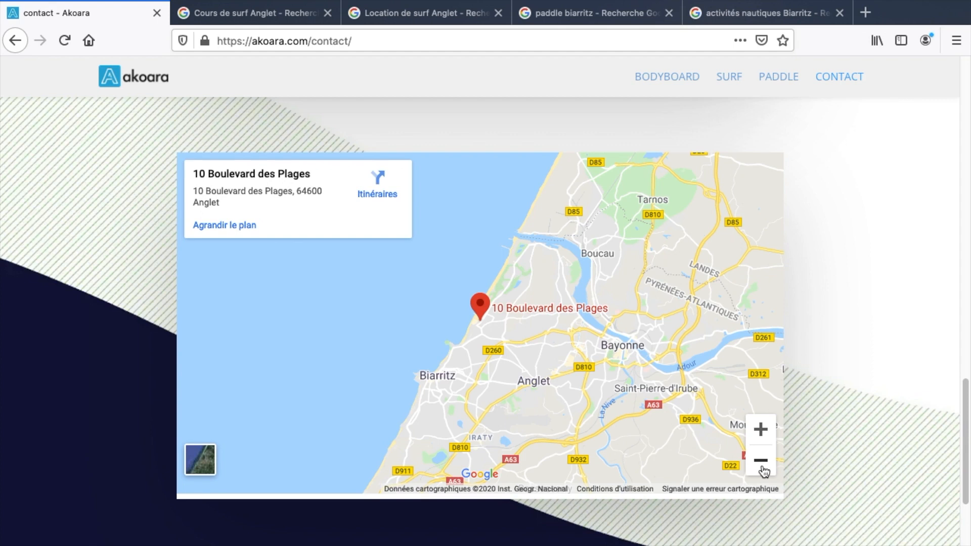
pyautogui.click(245, 14)
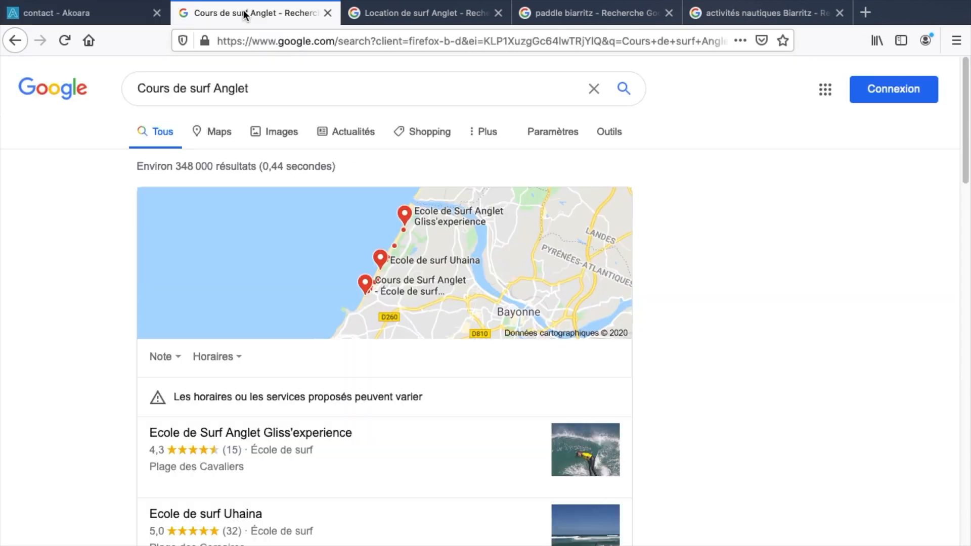
pyautogui.scroll(-8, 337, 207)
pyautogui.scroll(-3, 339, 205)
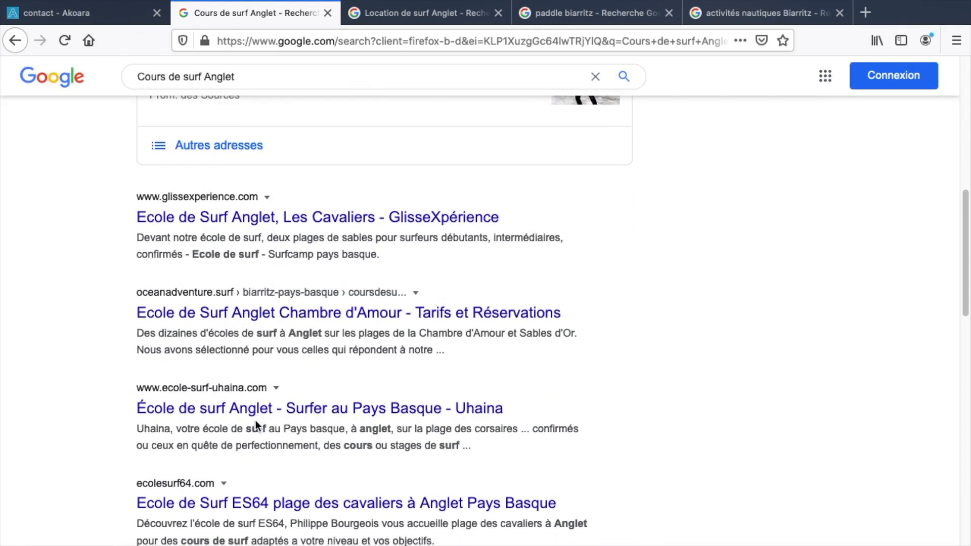
pyautogui.click(407, 16)
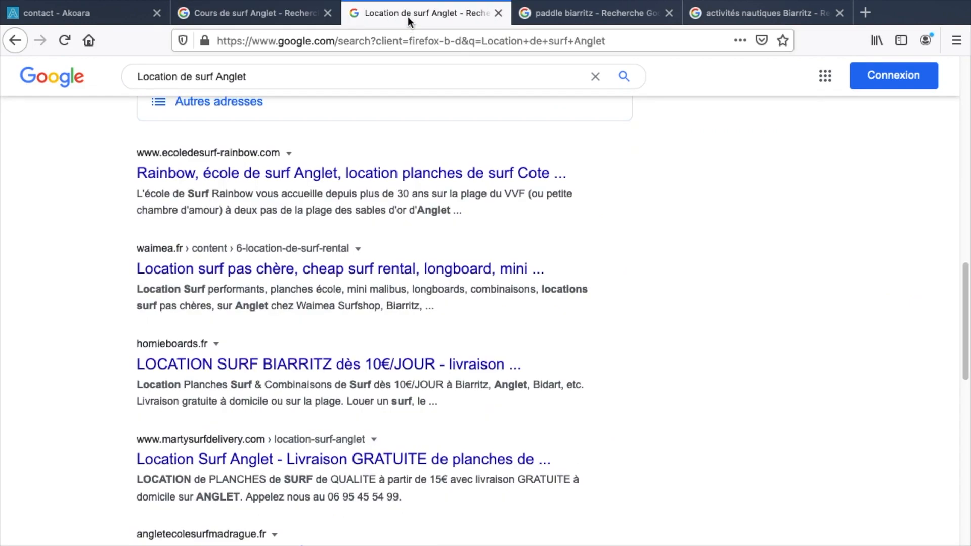
pyautogui.scroll(4, 359, 184)
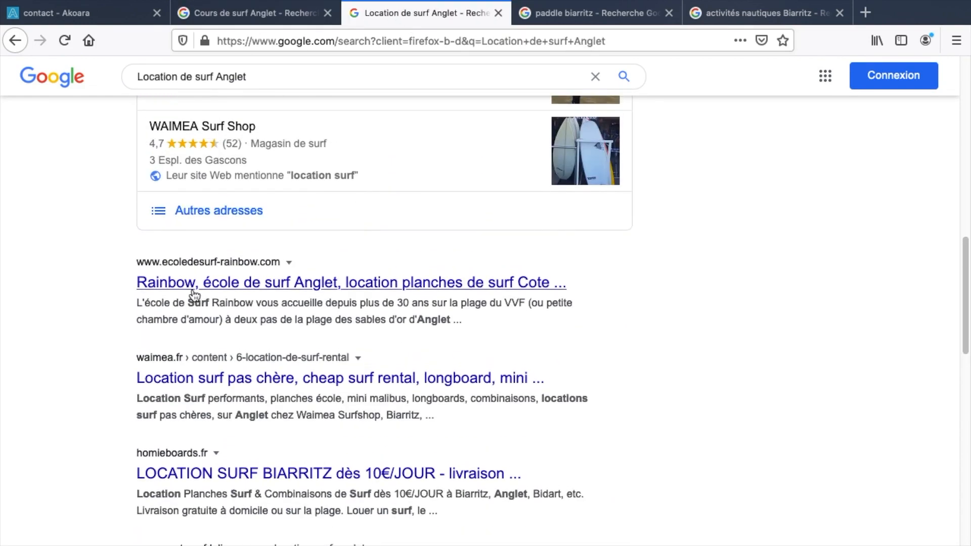
pyautogui.scroll(2, 576, 262)
pyautogui.scroll(6, 576, 262)
# Review the already opened Google results for "paddle biarritz" and "activités nautiques Biarritz"
pyautogui.click(622, 15)
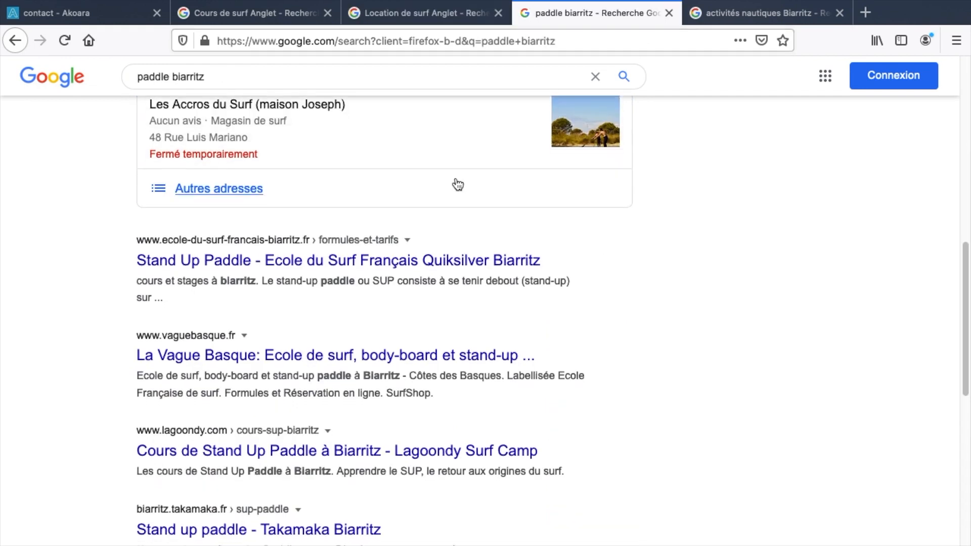
pyautogui.scroll(-1, 440, 213)
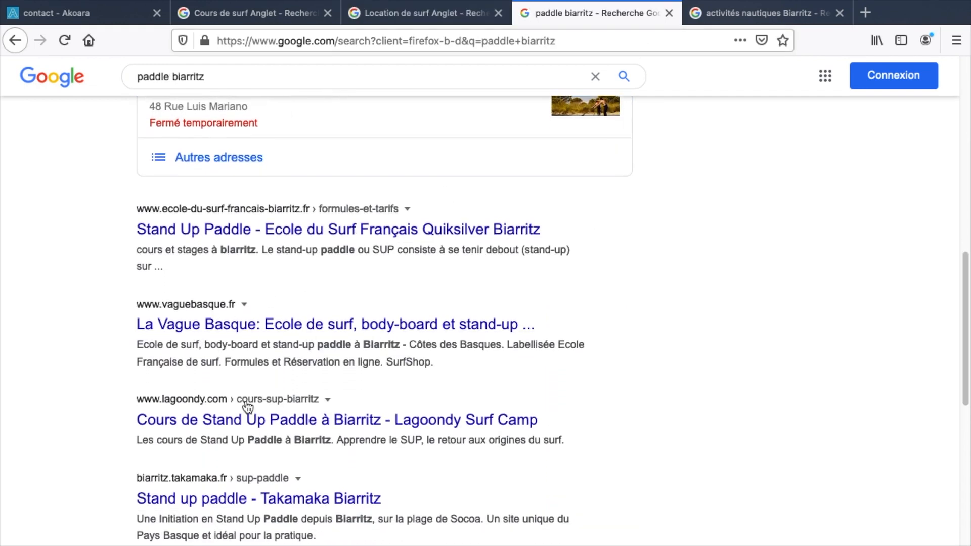
pyautogui.click(724, 16)
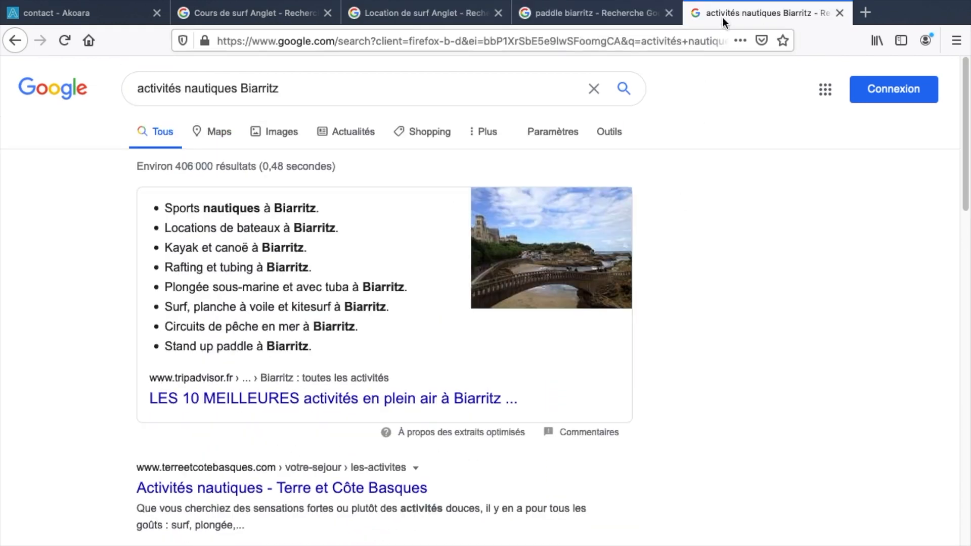
pyautogui.scroll(-5, 366, 199)
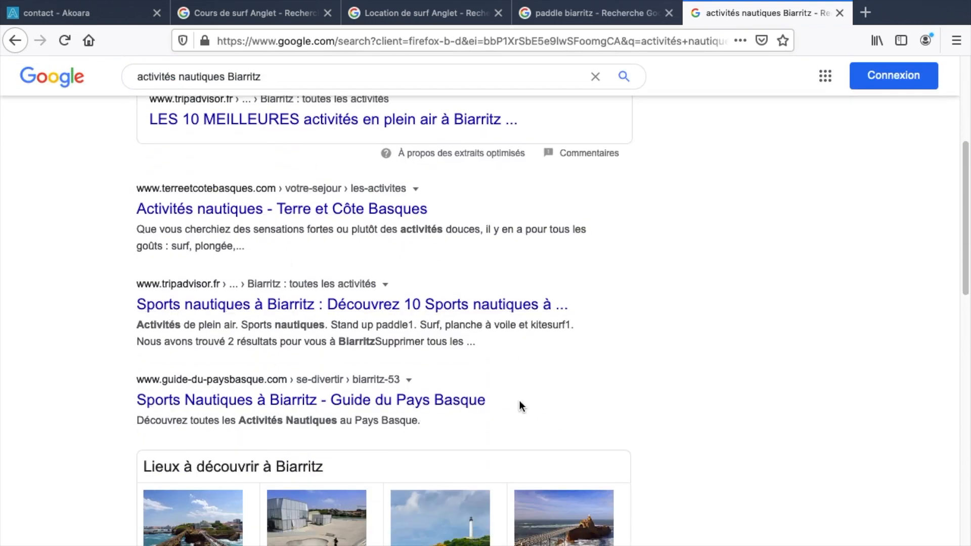
pyautogui.scroll(-2, 522, 404)
pyautogui.scroll(-1, 525, 405)
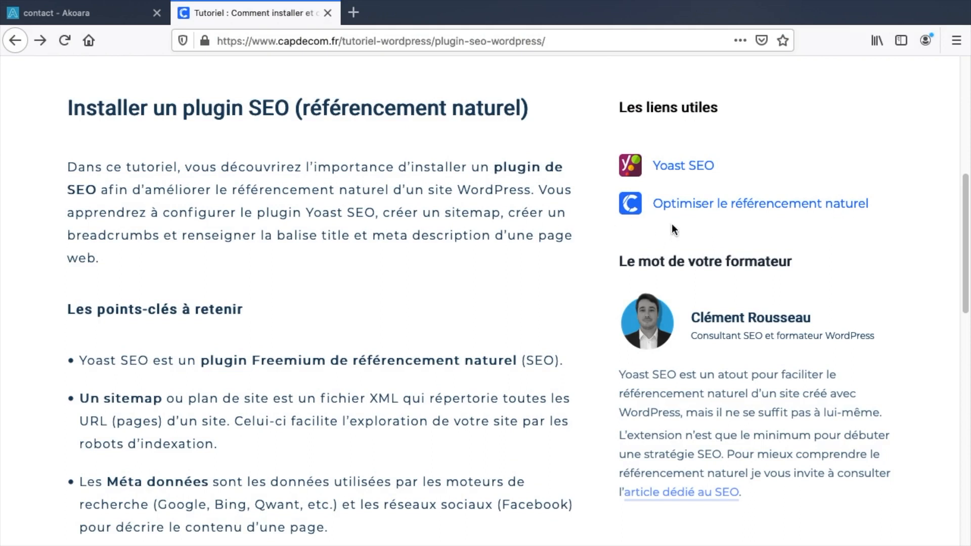
# Open the "Optimiser le référencement naturel" link in a new tab, view the SEO guide and return to the plugin tutorial
pyautogui.rightClick(709, 208)
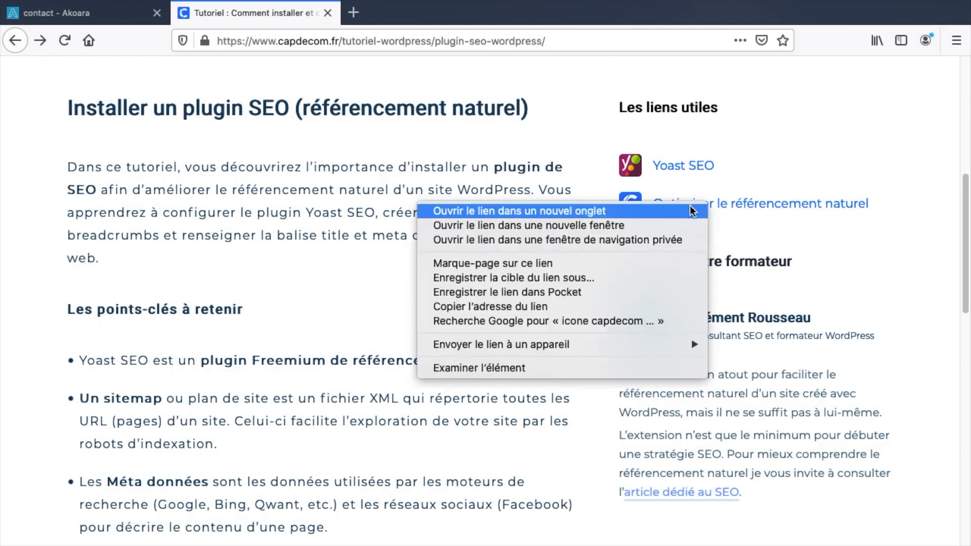
pyautogui.click(692, 210)
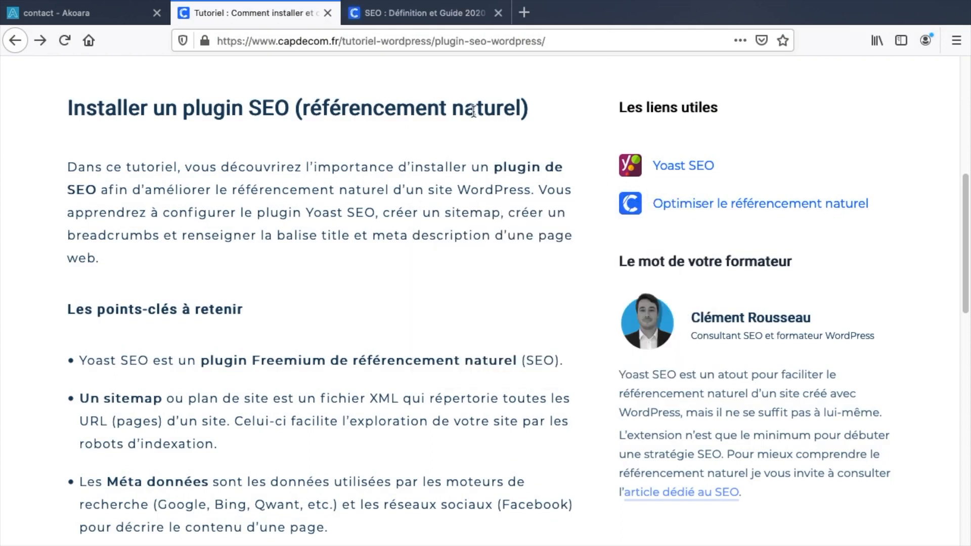
pyautogui.click(433, 20)
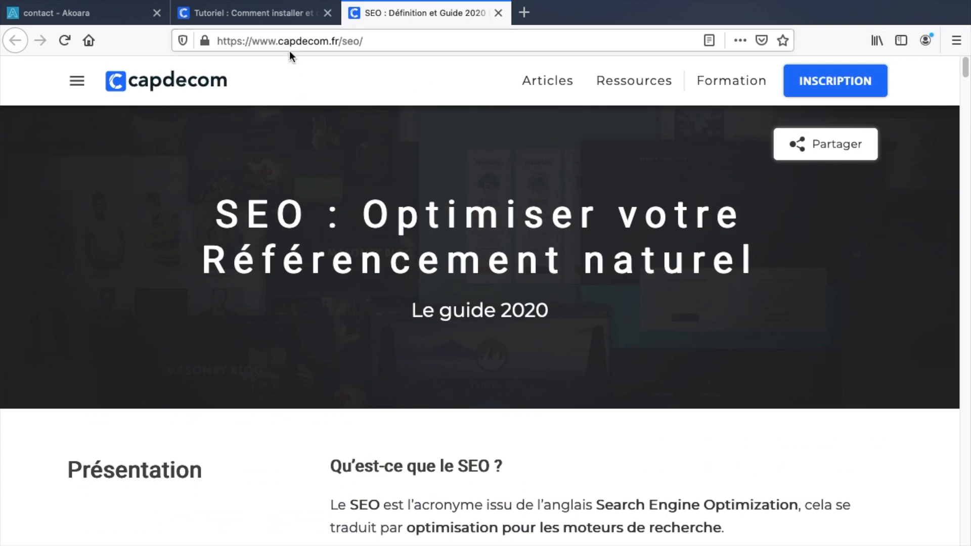
pyautogui.click(280, 16)
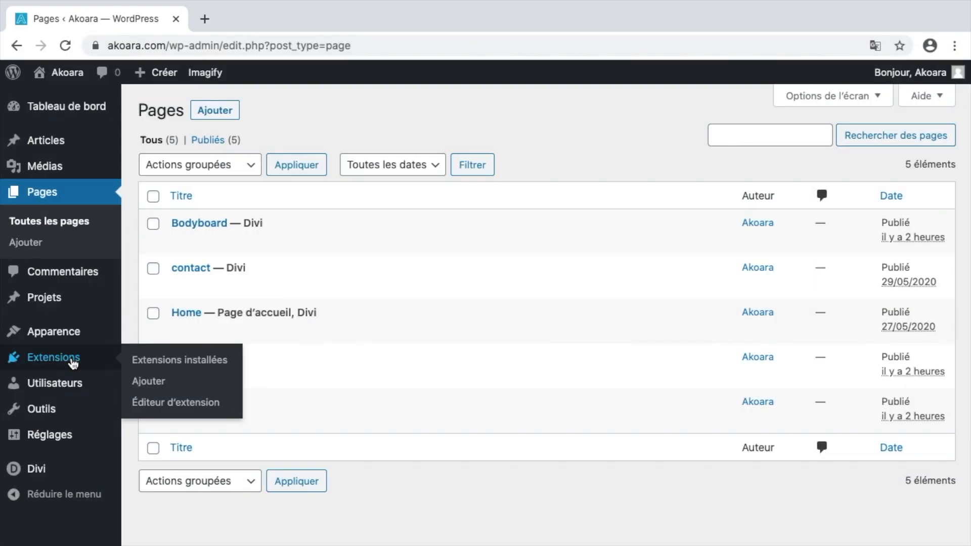
# In the Akoara WordPress admin, search the plugin directory for "yoast seo", and install and activate the Yoast SEO plugin
pyautogui.click(73, 362)
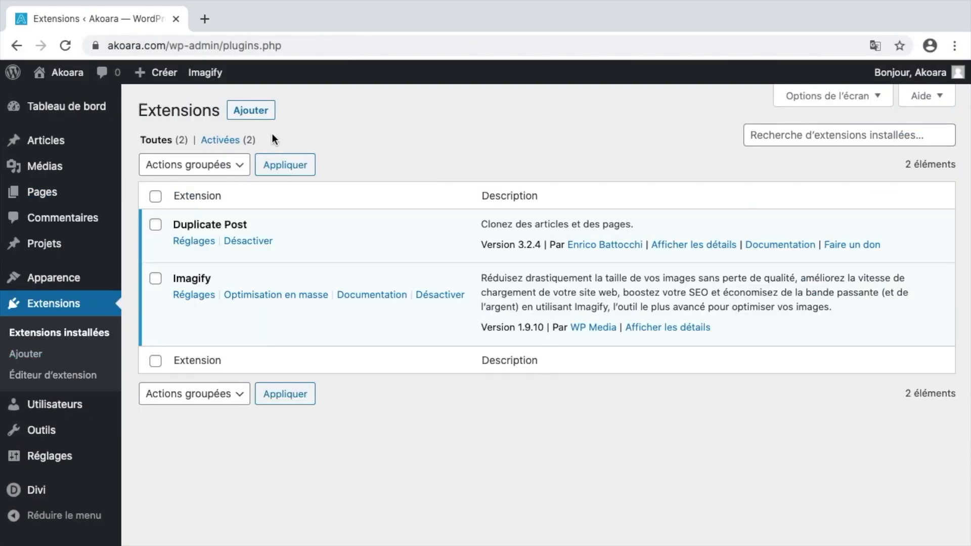
pyautogui.click(262, 116)
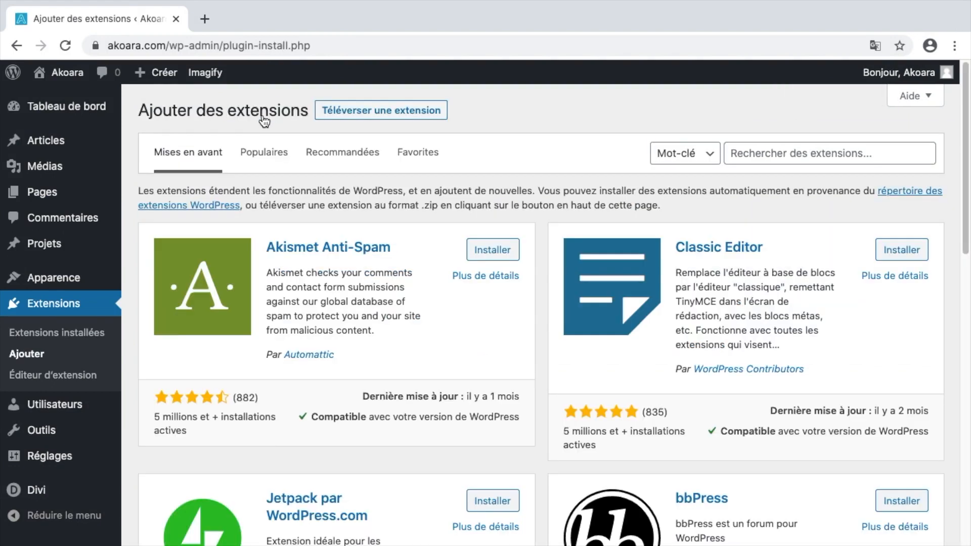
pyautogui.click(846, 150)
pyautogui.write('yoz')
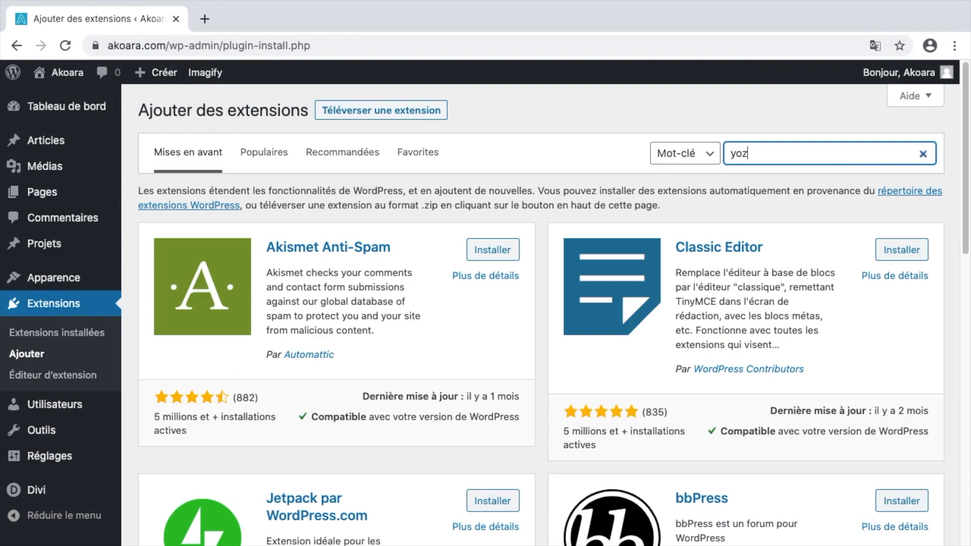
pyautogui.press('BackSpace')
pyautogui.write('ast seo')
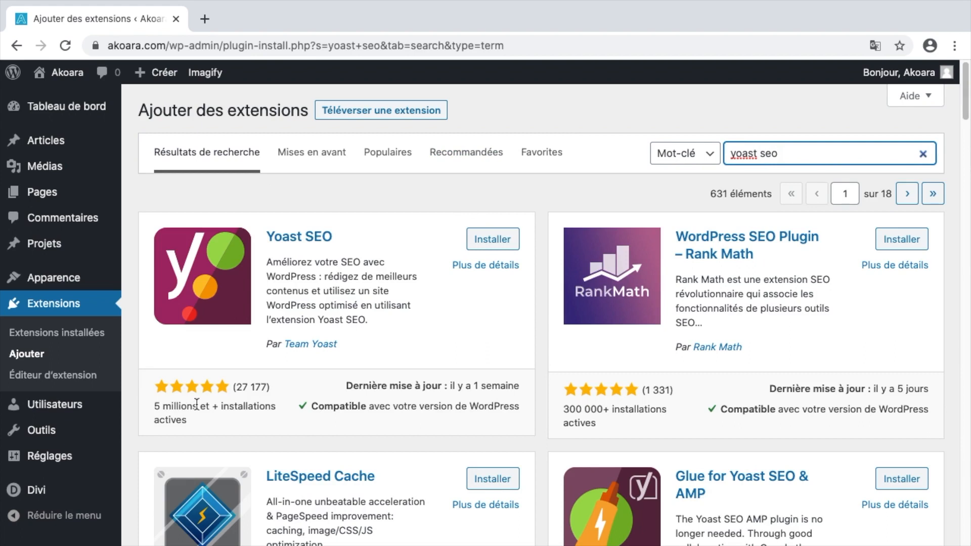
pyautogui.click(491, 240)
pyautogui.click(487, 239)
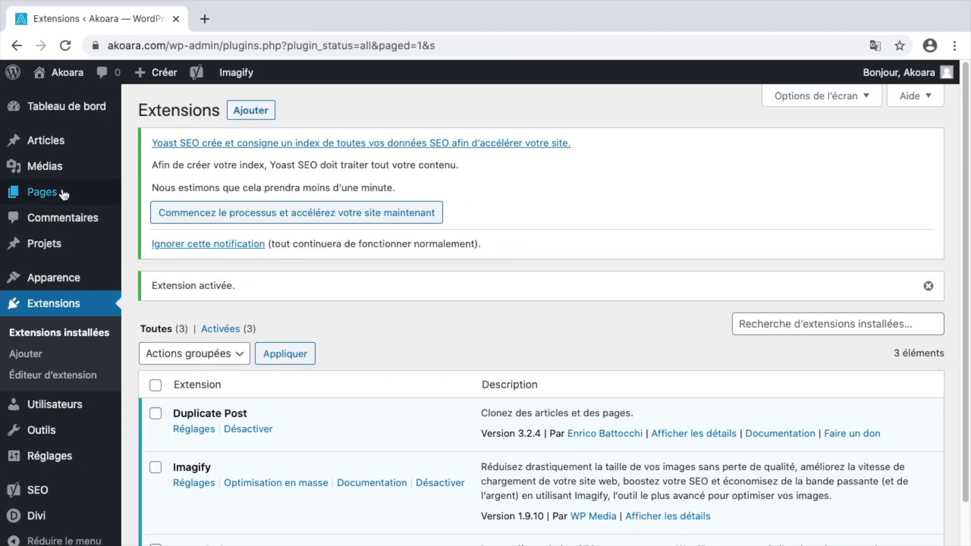
# Open the Home page for editing and look through its Yoast SEO section below the content
pyautogui.moveTo(63, 196)
pyautogui.click(69, 196)
pyautogui.click(187, 314)
pyautogui.scroll(-10, 116, 262)
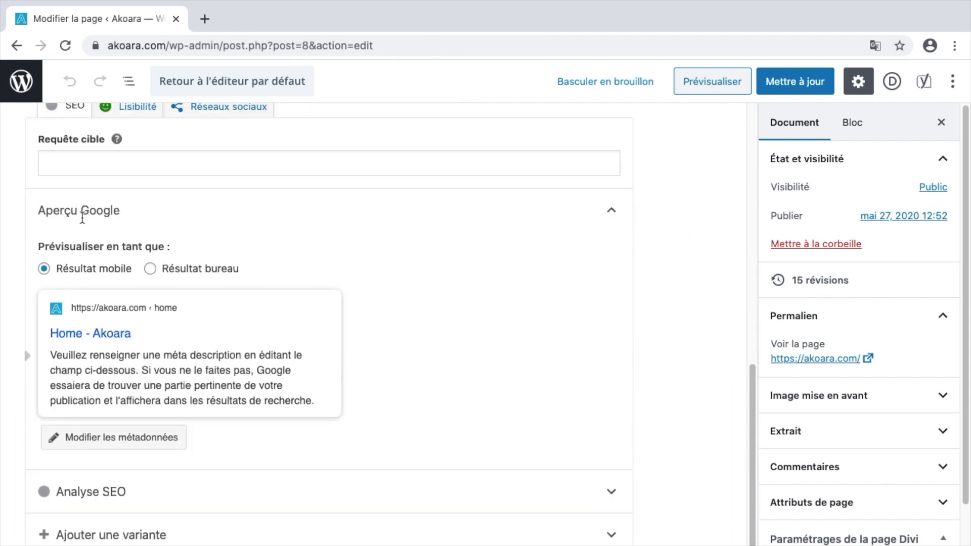
pyautogui.scroll(-2, 82, 217)
pyautogui.scroll(9, 101, 314)
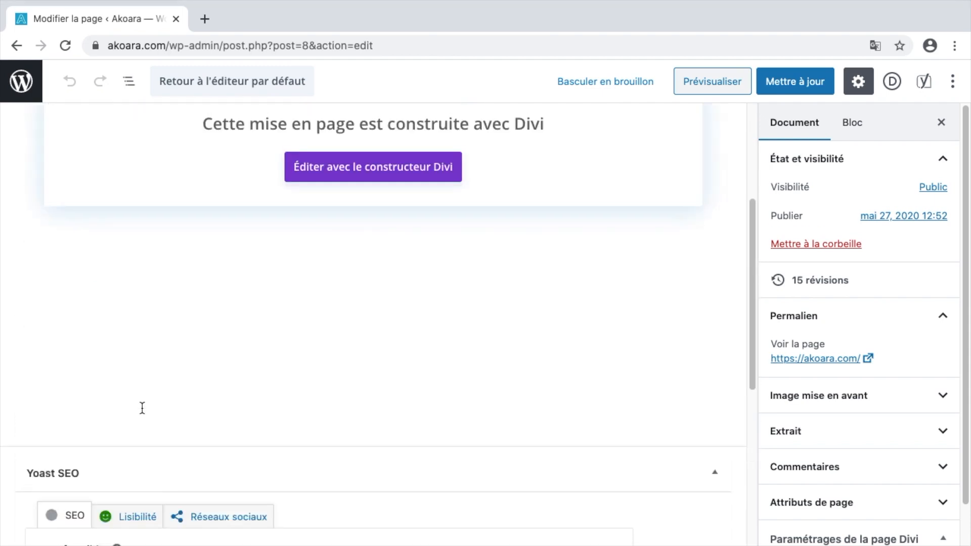
pyautogui.scroll(-10, 142, 409)
pyautogui.scroll(9, 141, 407)
pyautogui.scroll(-6, 139, 399)
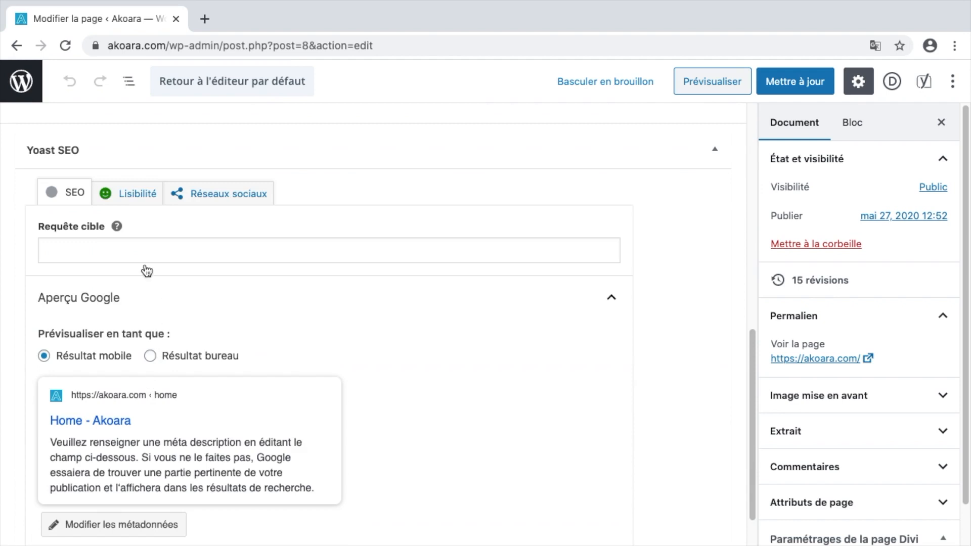
# Search Google for "surf anglet" in a new browser tab
pyautogui.click(204, 19)
pyautogui.write('surf anglet')
pyautogui.press('Return')
# Examine how the titles and descriptions of the listed sites are presented in the "surf anglet" Google results
pyautogui.scroll(-8, 78, 314)
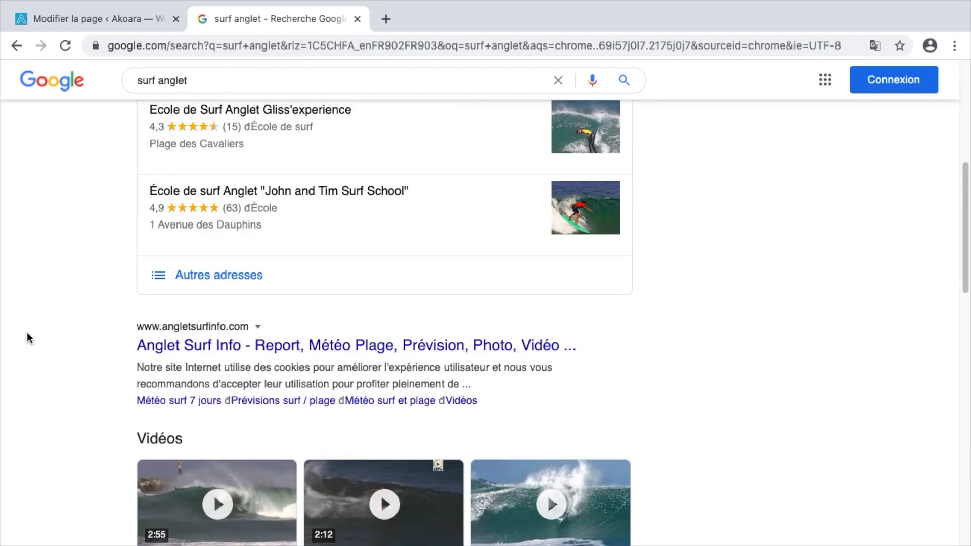
pyautogui.scroll(-1, 26, 338)
pyautogui.scroll(9, 75, 335)
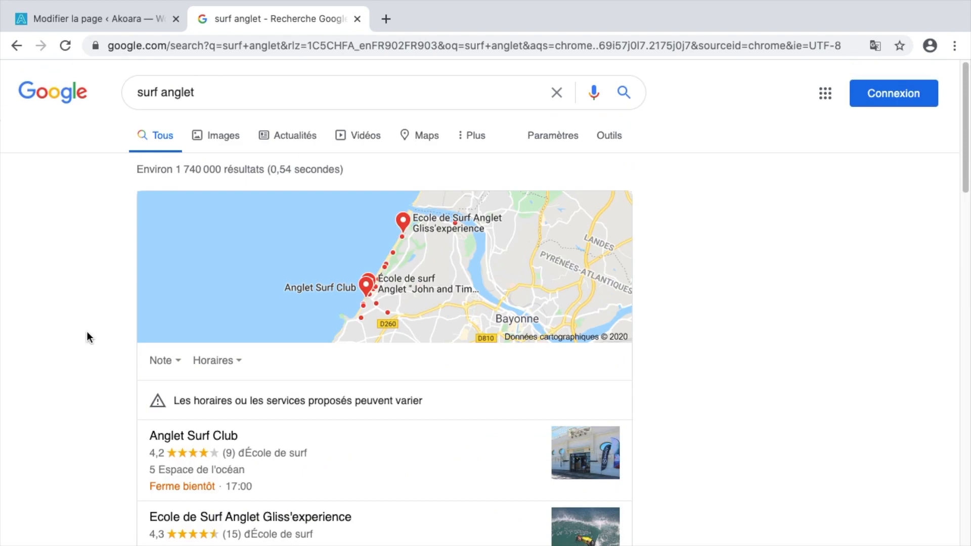
pyautogui.scroll(-8, 87, 332)
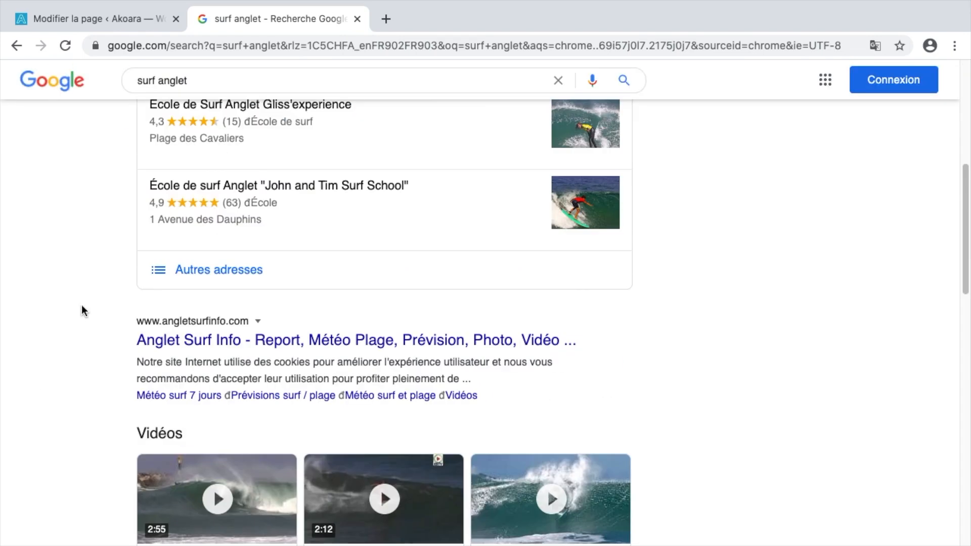
pyautogui.scroll(-6, 63, 357)
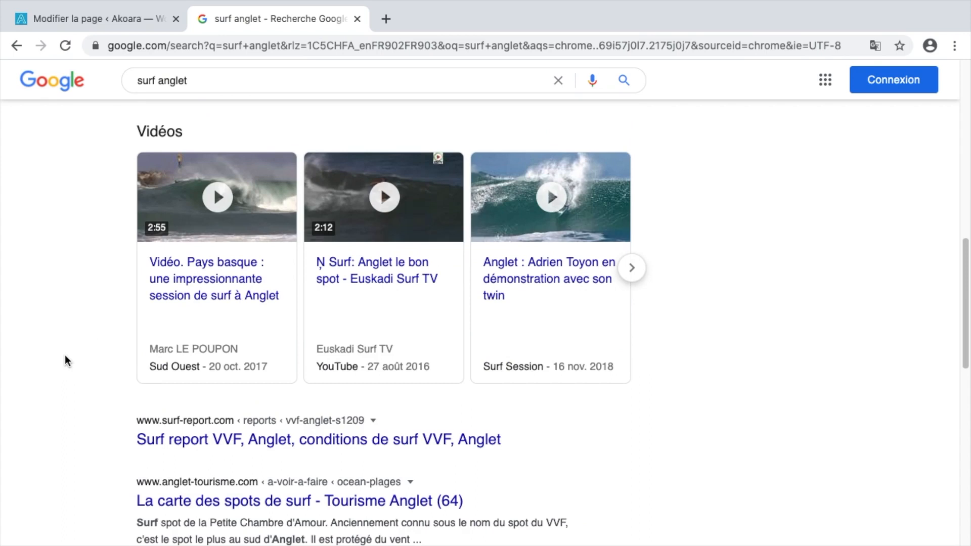
pyautogui.scroll(-3, 65, 360)
pyautogui.scroll(15, 66, 359)
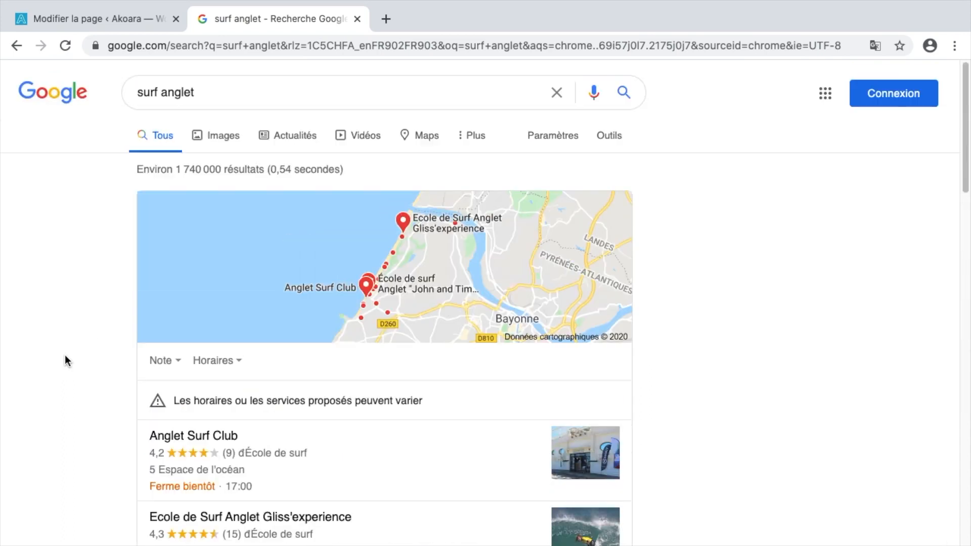
pyautogui.scroll(-7, 78, 296)
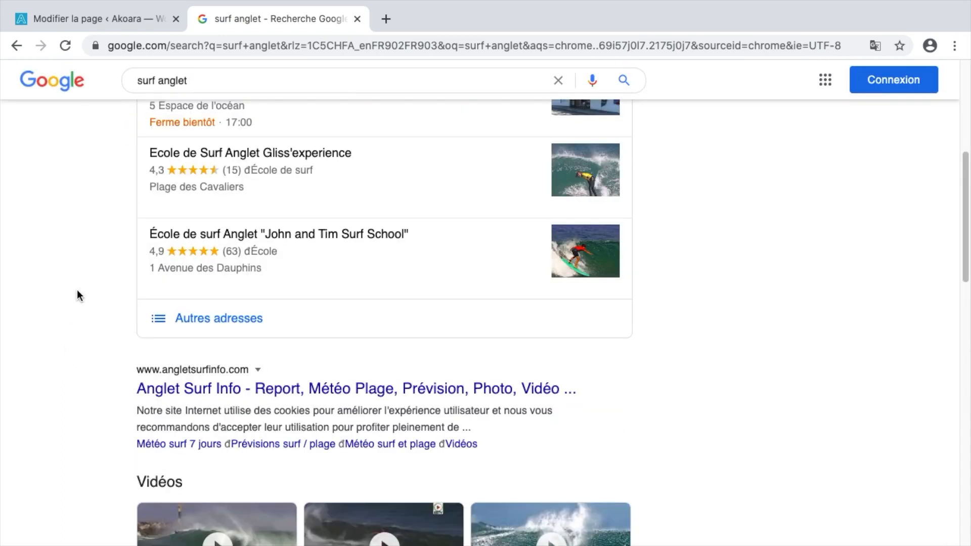
pyautogui.scroll(-2, 79, 294)
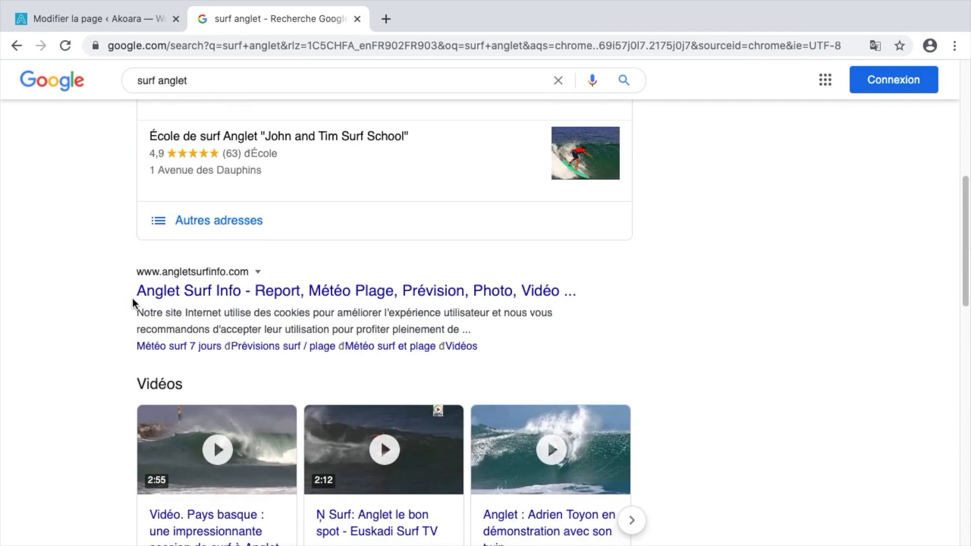
pyautogui.scroll(-2, 1, 284)
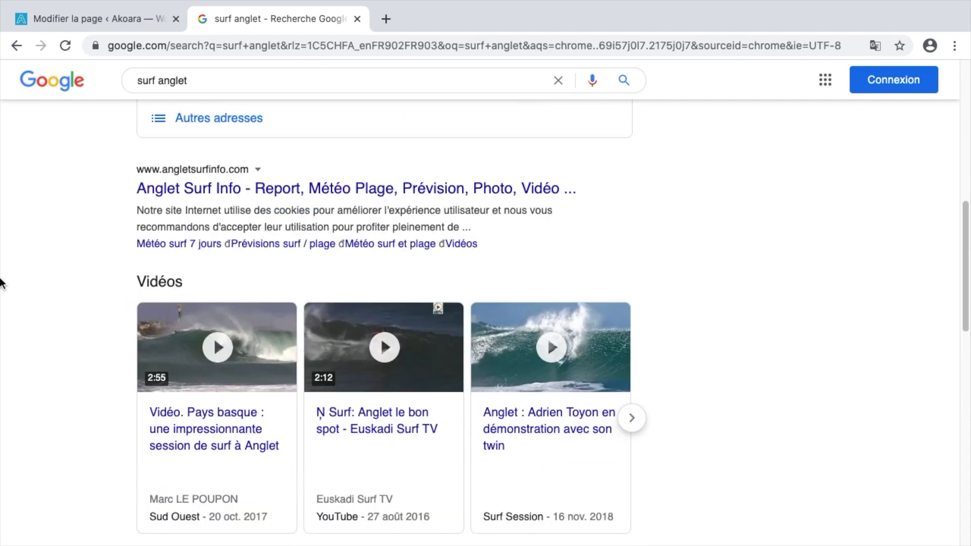
pyautogui.scroll(-4, 1, 283)
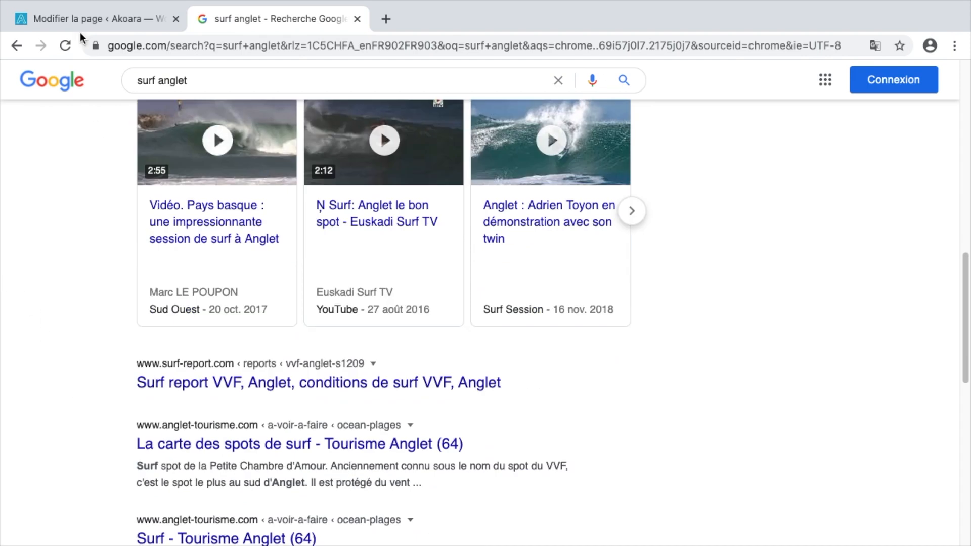
pyautogui.scroll(-1, 304, 463)
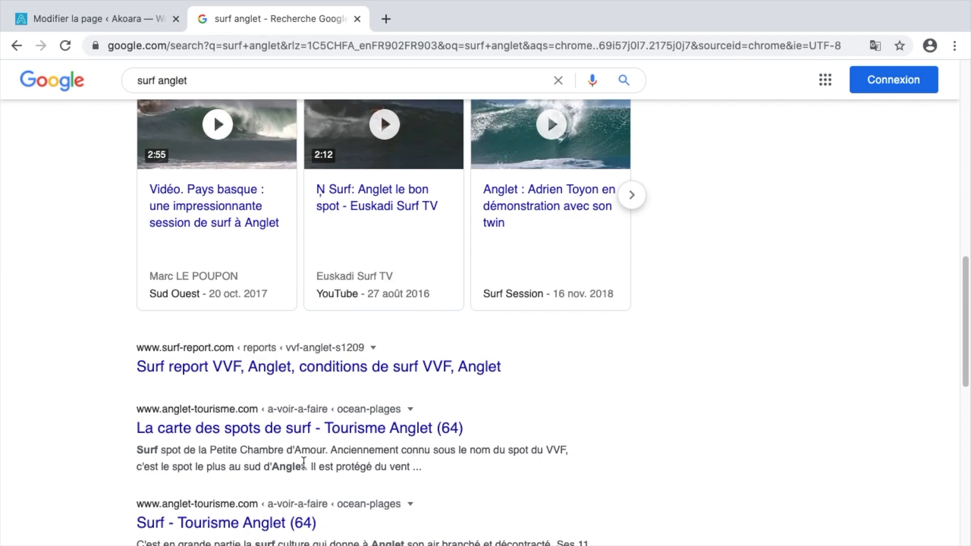
# Return to the Home page editor and open the metadata editor under the Yoast Google preview
pyautogui.click(99, 17)
pyautogui.scroll(-5, 167, 368)
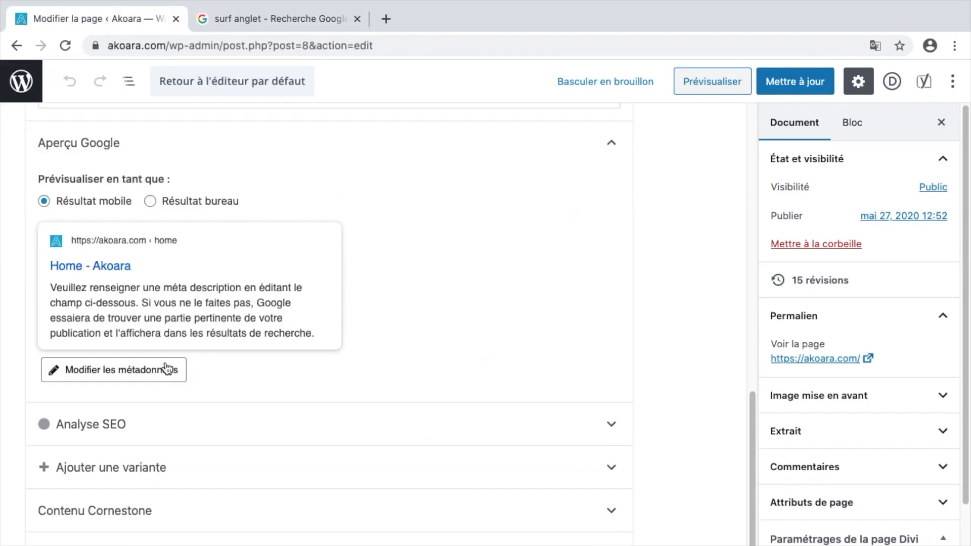
pyautogui.click(167, 368)
pyautogui.scroll(-5, 157, 364)
pyautogui.scroll(2, 177, 349)
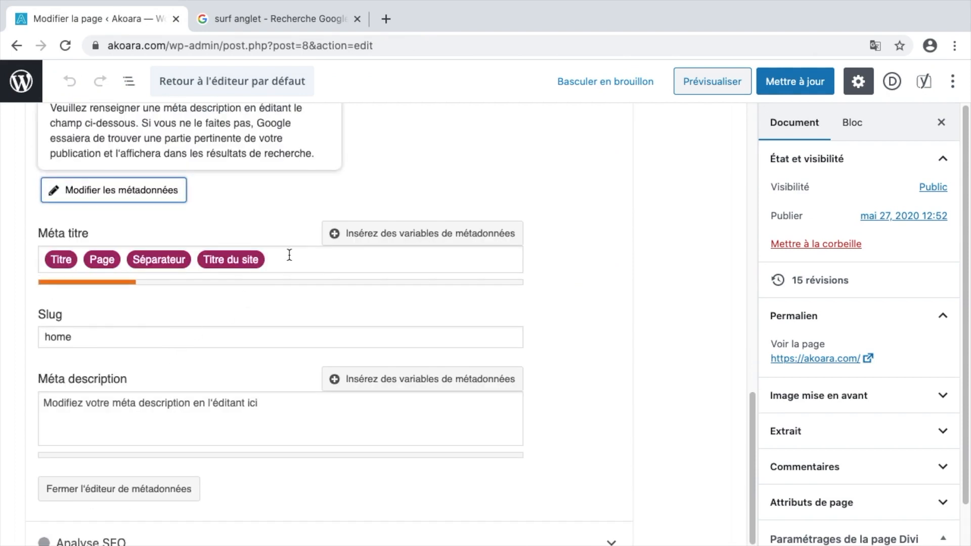
# Replace the Home page's meta title with "Akoara - Paddle, Surf et Bodyboard à Anglet | Cours et Location"
pyautogui.moveTo(321, 263); pyautogui.dragTo(25, 247)
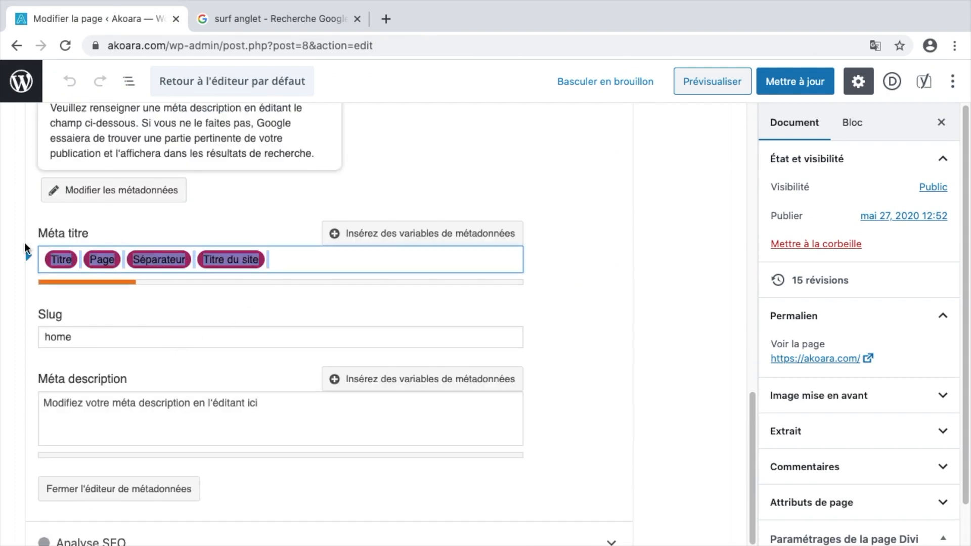
pyautogui.write('Akoara -')
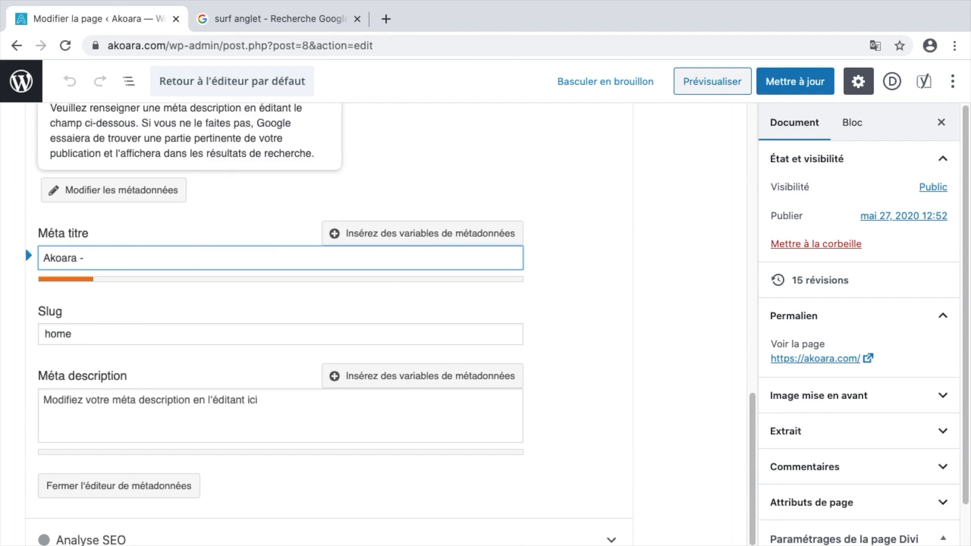
pyautogui.write(' Paddle, surf et Bodyboard')
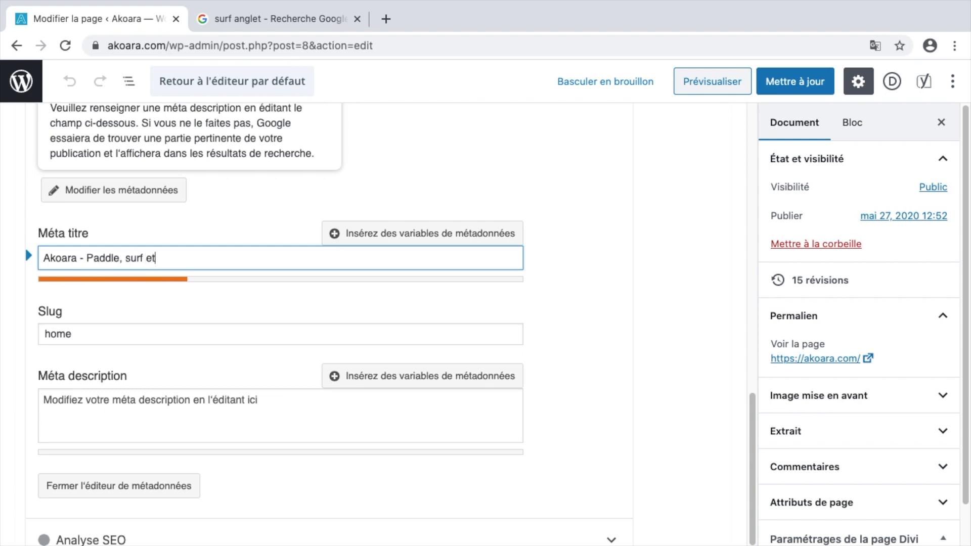
pyautogui.click(130, 259)
pyautogui.press('BackSpace')
pyautogui.write('S')
pyautogui.click(246, 257)
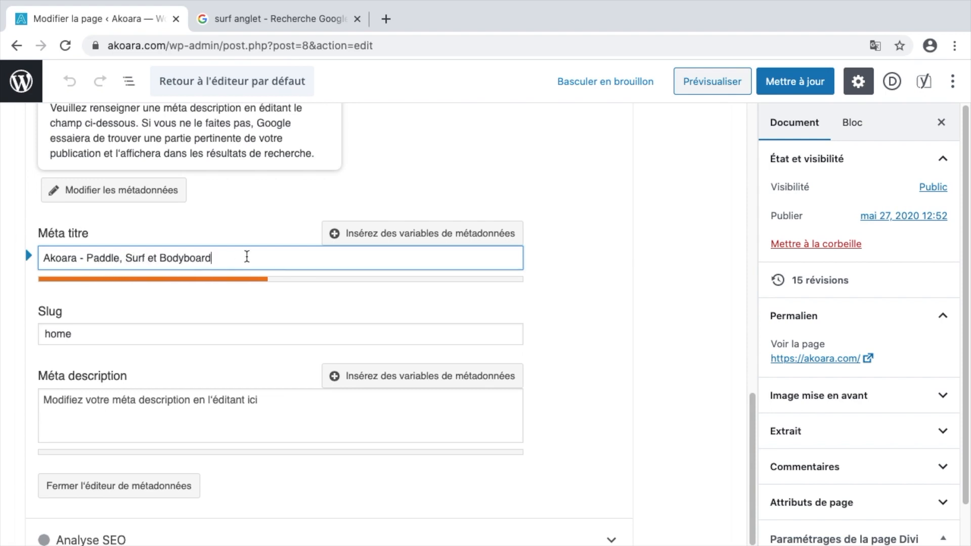
pyautogui.write('à Anglet | ')
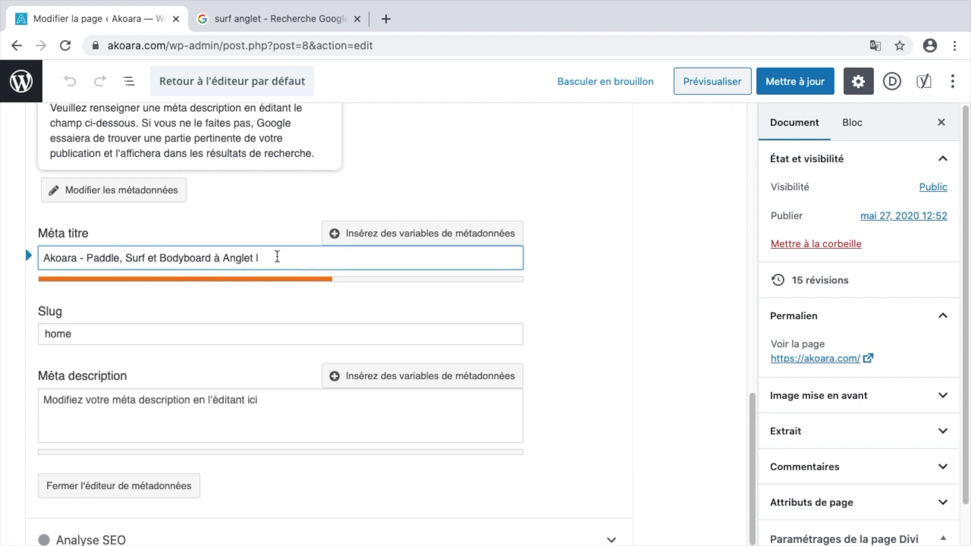
pyautogui.write('Cours et Location')
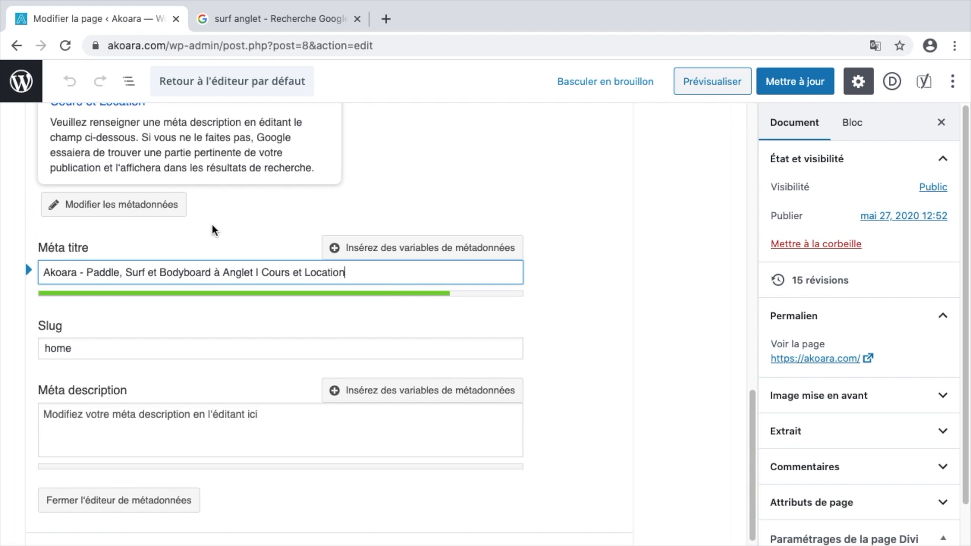
# Write the meta description "Cours de surf, location de Paddle, découverte du Bodyboard. Votre club d'activités nautiques à Anglet."
pyautogui.click(156, 429)
pyautogui.write('Cou')
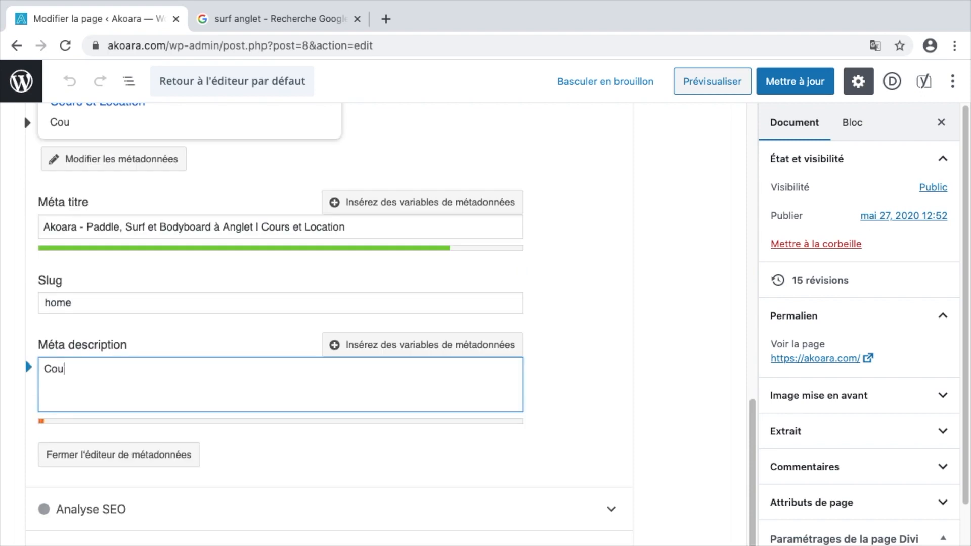
pyautogui.write('rs de surf, location de Paddle, d')
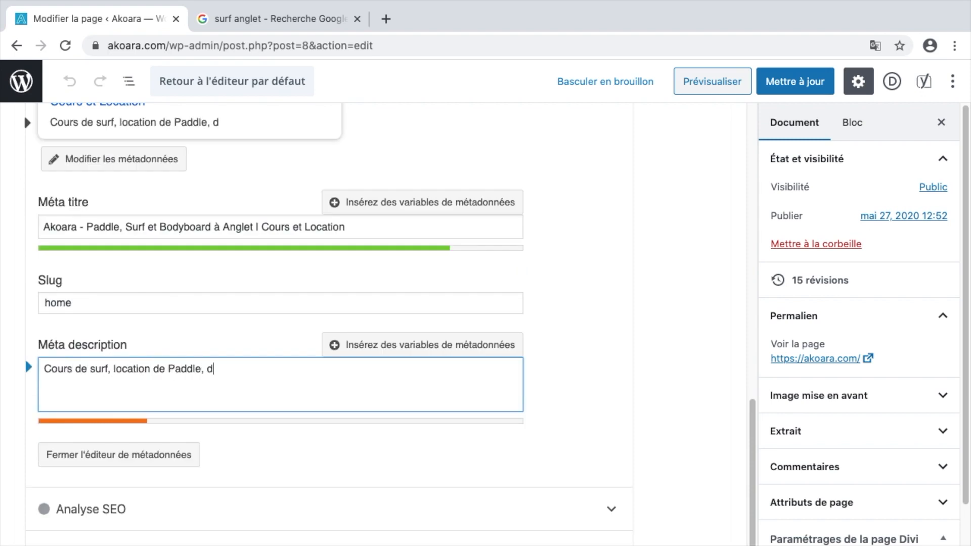
pyautogui.write('écouverte du Bodyboard. Votre')
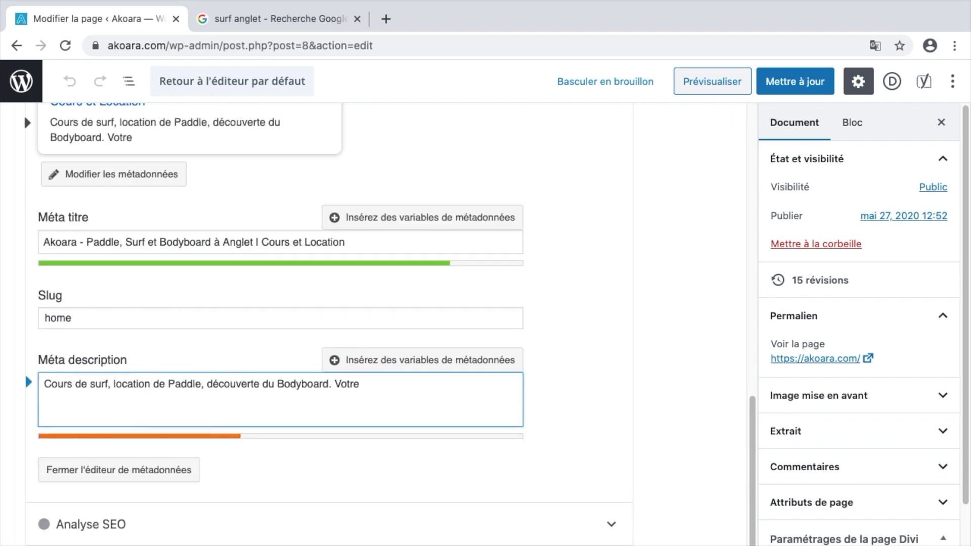
pyautogui.write(" club d'activités natutiques à Anglet.")
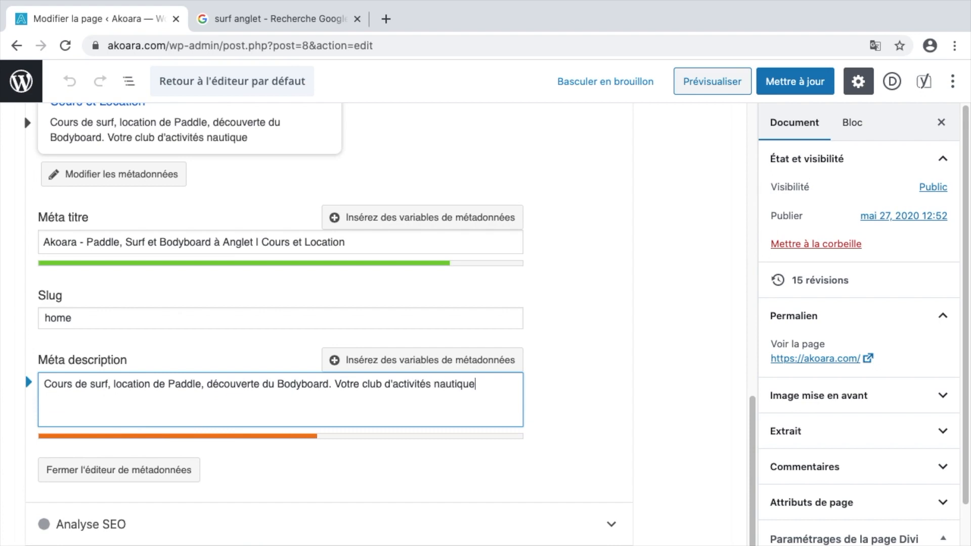
# Complete the meta description with the closing sentence "Les sports de glisse accessibles à tous!"
pyautogui.write('Ouvert')
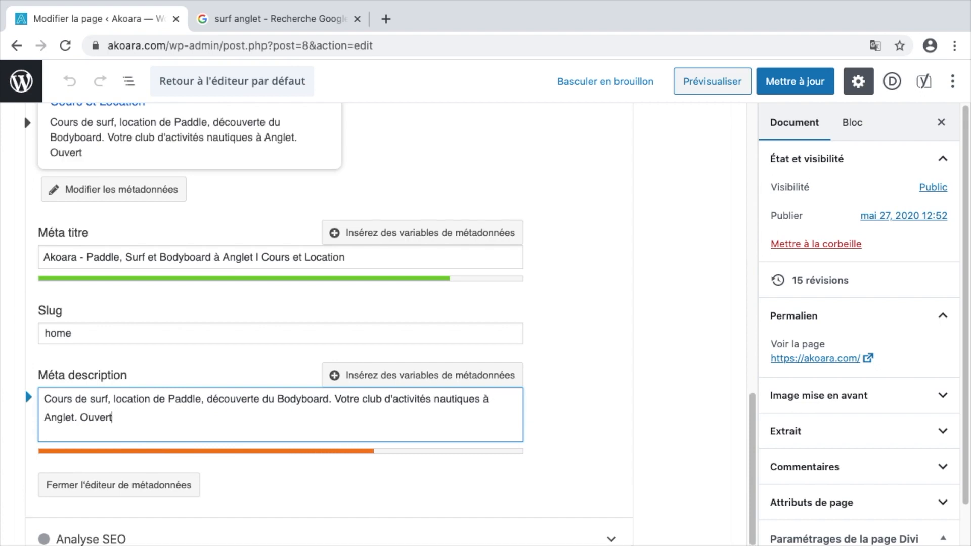
pyautogui.press('BackSpace')
pyautogui.press('BackSpace')
pyautogui.press('BackSpace')
pyautogui.press('BackSpace')
pyautogui.press('BackSpace')
pyautogui.press('BackSpace')
pyautogui.write('Les sports')
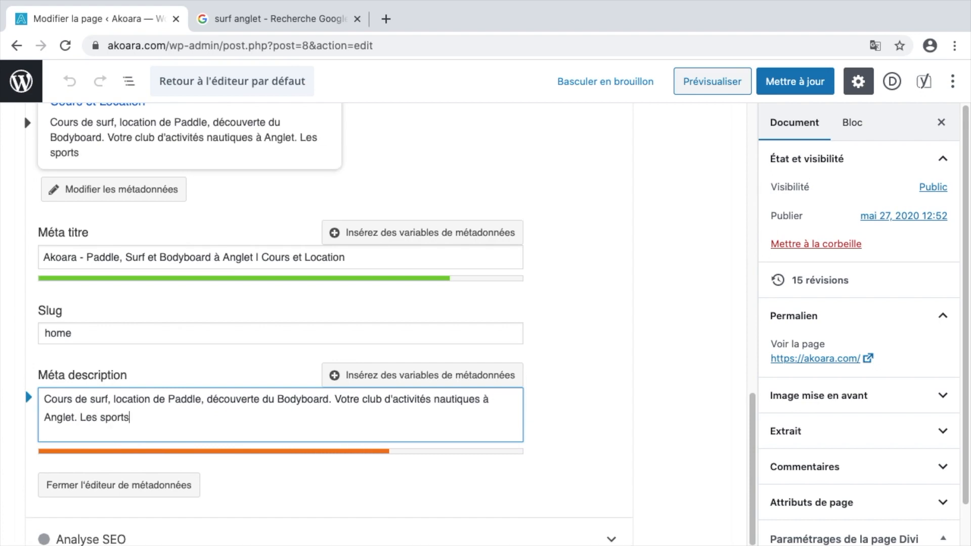
pyautogui.write(' de glisse accessibles à tous!')
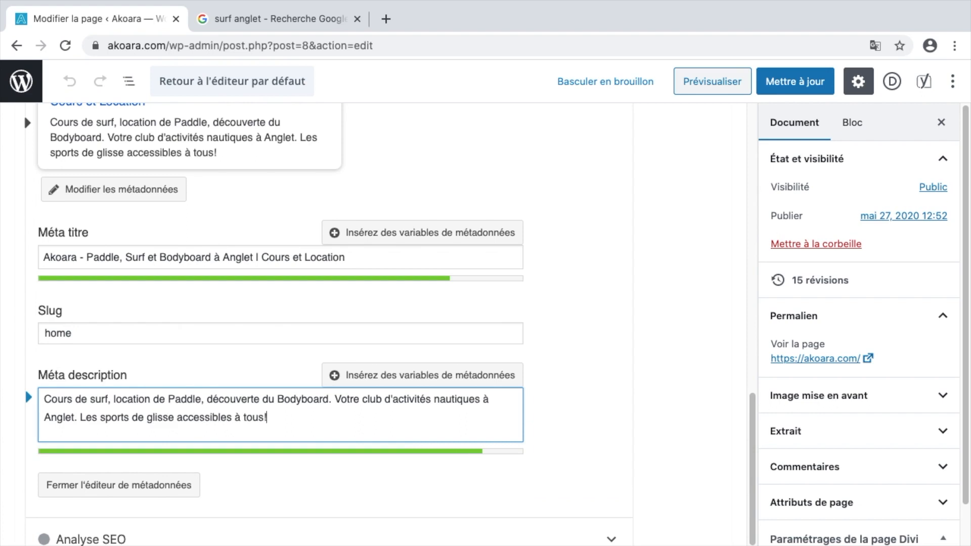
# Set the Home page's target search query in Yoast SEO to "Surf Anglet"
pyautogui.scroll(6, 184, 370)
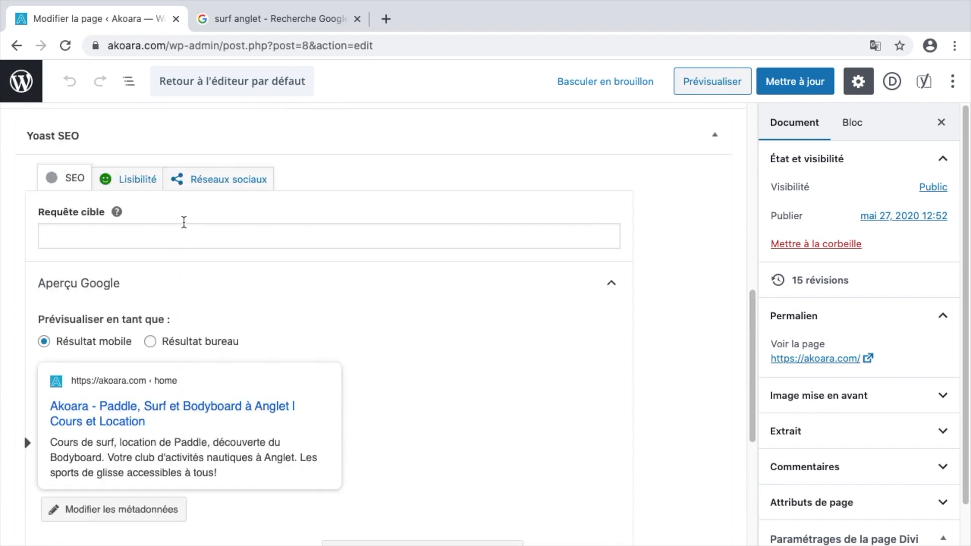
pyautogui.click(184, 231)
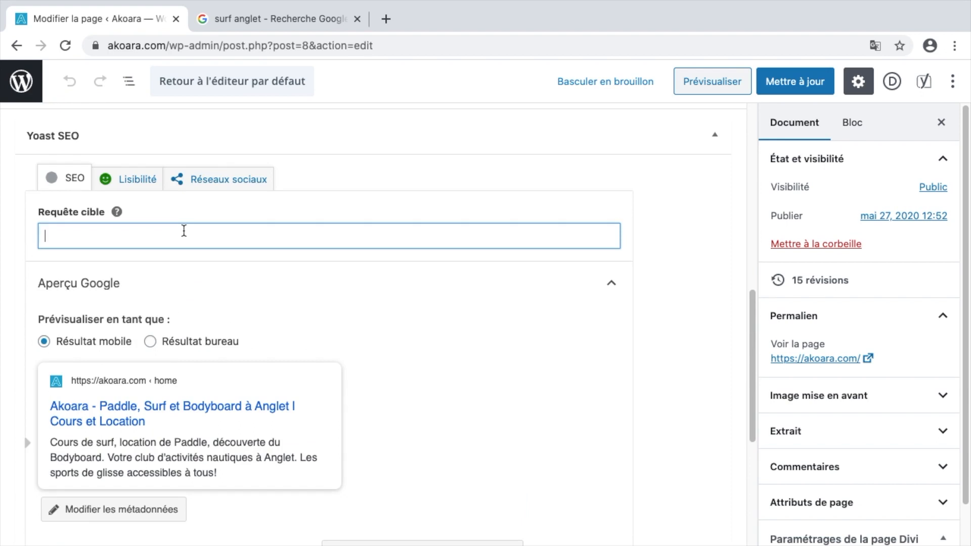
pyautogui.write('Surf')
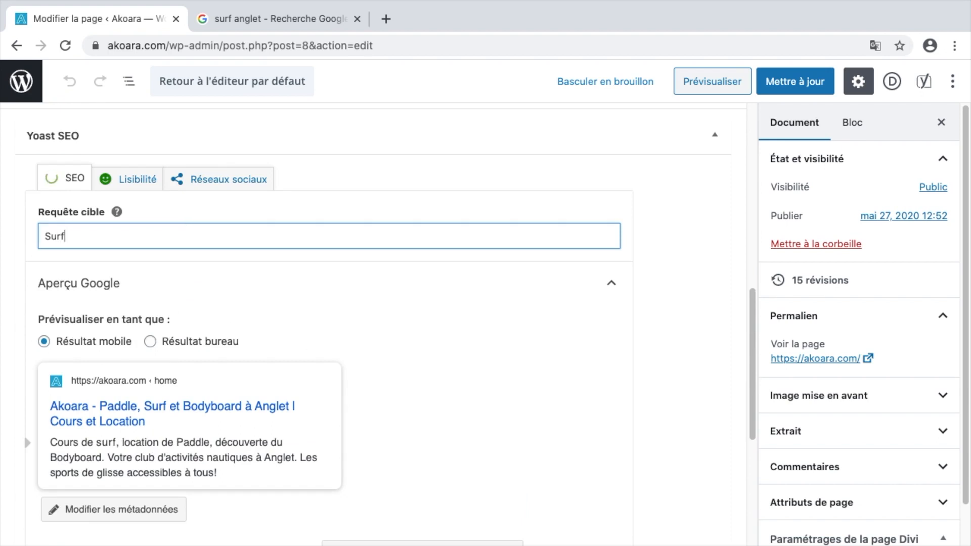
pyautogui.write(' Angel')
pyautogui.press('BackSpace')
pyautogui.press('BackSpace')
pyautogui.write('let')
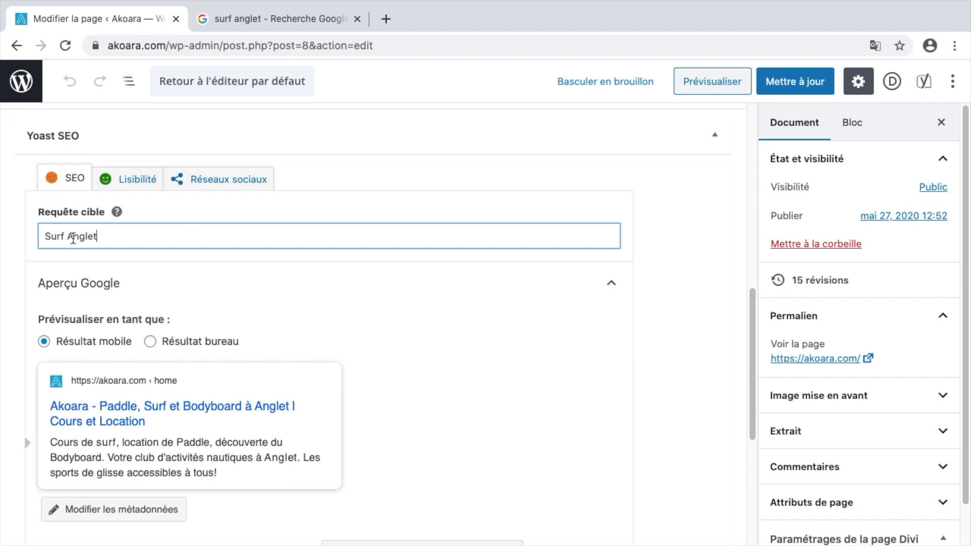
pyautogui.click(15, 284)
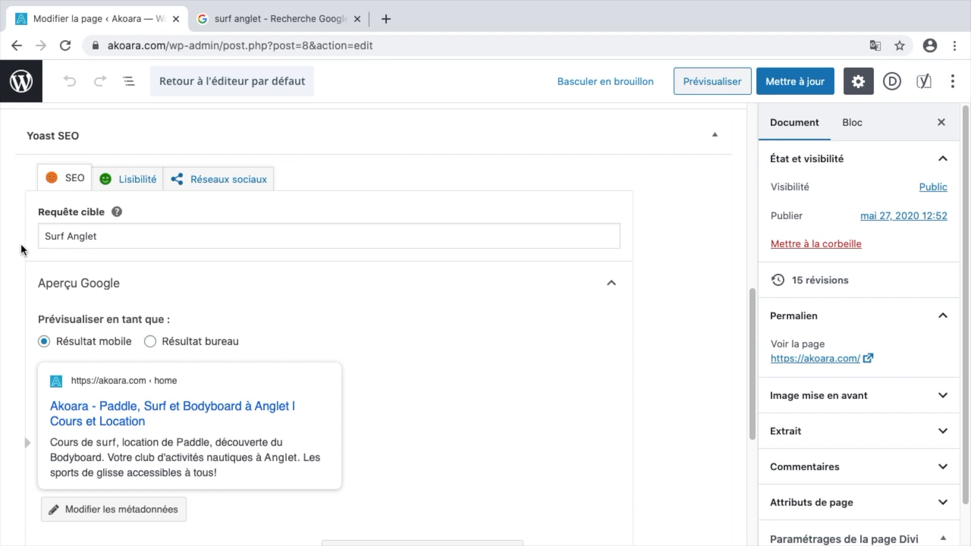
# Expand the SEO analysis for the target query and examine its listed problems and improvements against the metadata
pyautogui.scroll(-8, 20, 244)
pyautogui.scroll(-1, 20, 250)
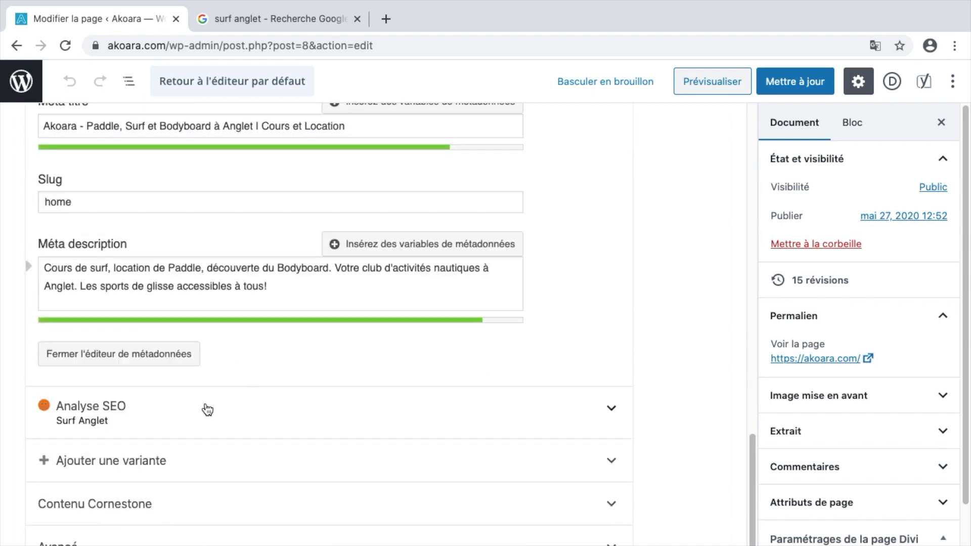
pyautogui.click(208, 410)
pyautogui.scroll(-2, 206, 407)
pyautogui.scroll(1, 206, 408)
pyautogui.scroll(-3, 205, 403)
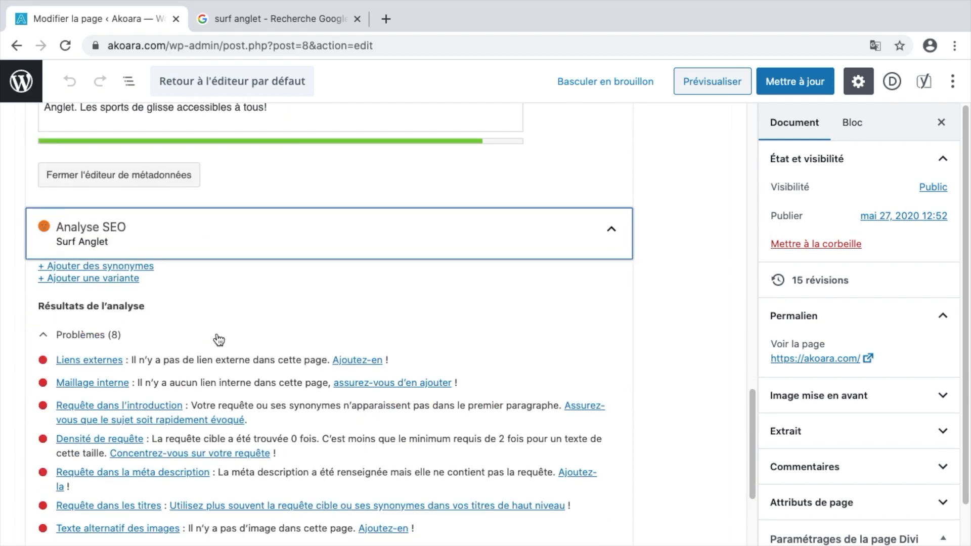
pyautogui.scroll(-1, 219, 340)
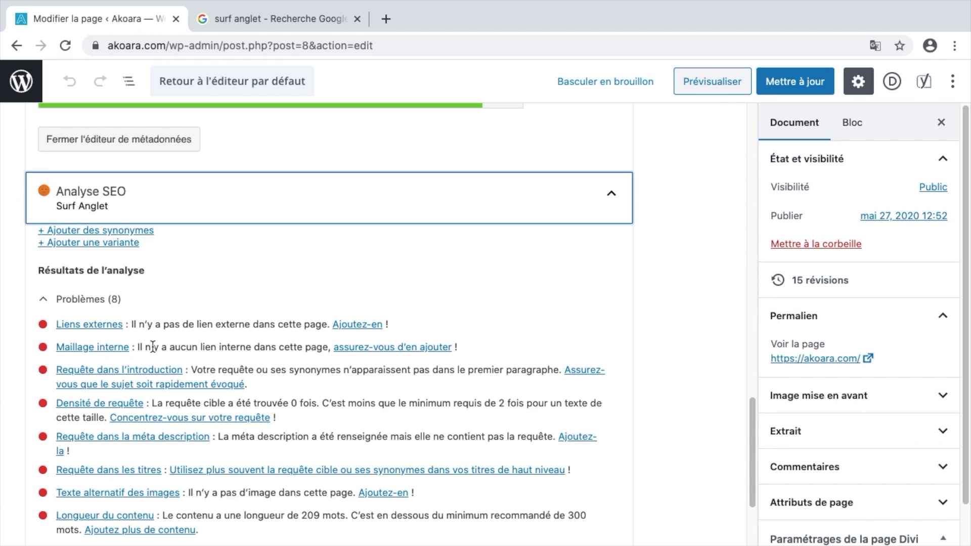
pyautogui.scroll(-2, 232, 342)
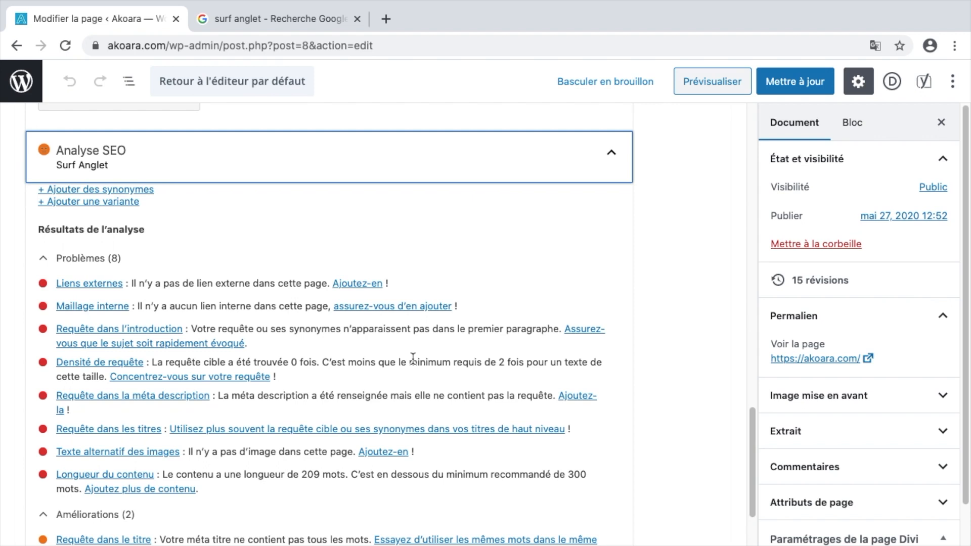
pyautogui.scroll(-1, 413, 358)
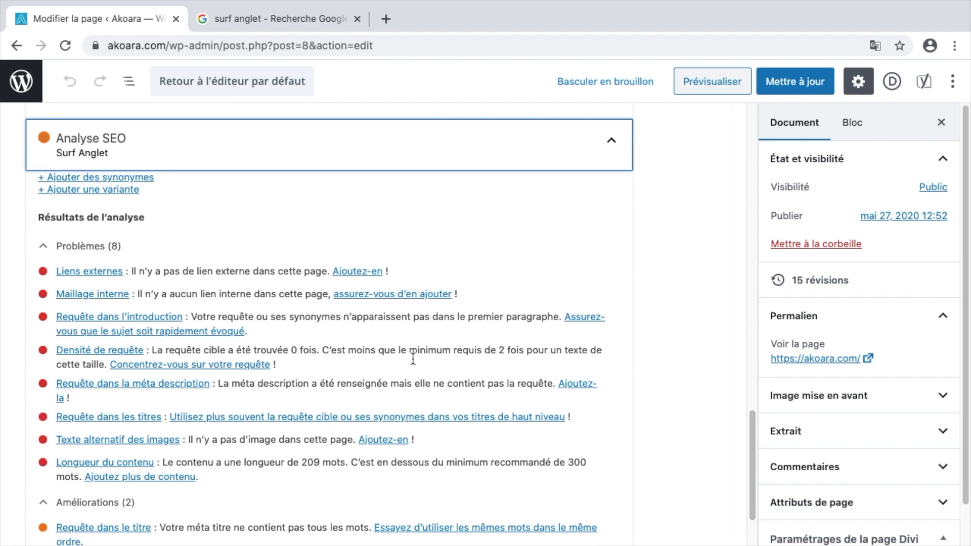
pyautogui.scroll(-2, 412, 357)
pyautogui.scroll(10, 412, 357)
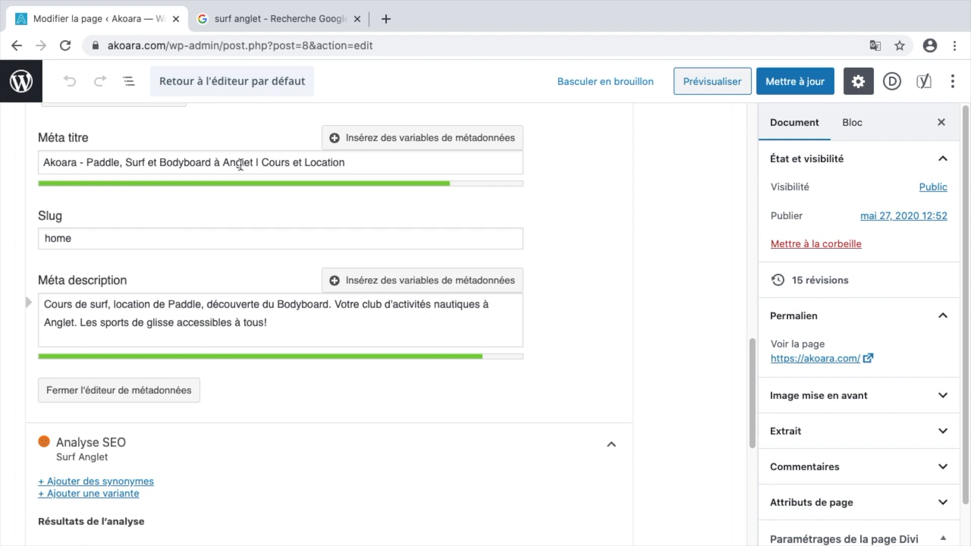
pyautogui.scroll(-10, 167, 339)
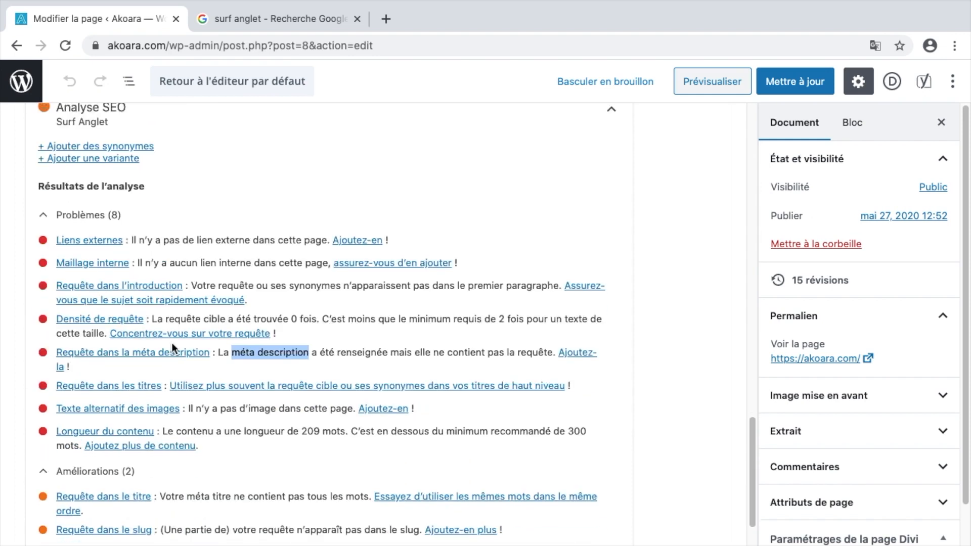
pyautogui.scroll(-2, 172, 349)
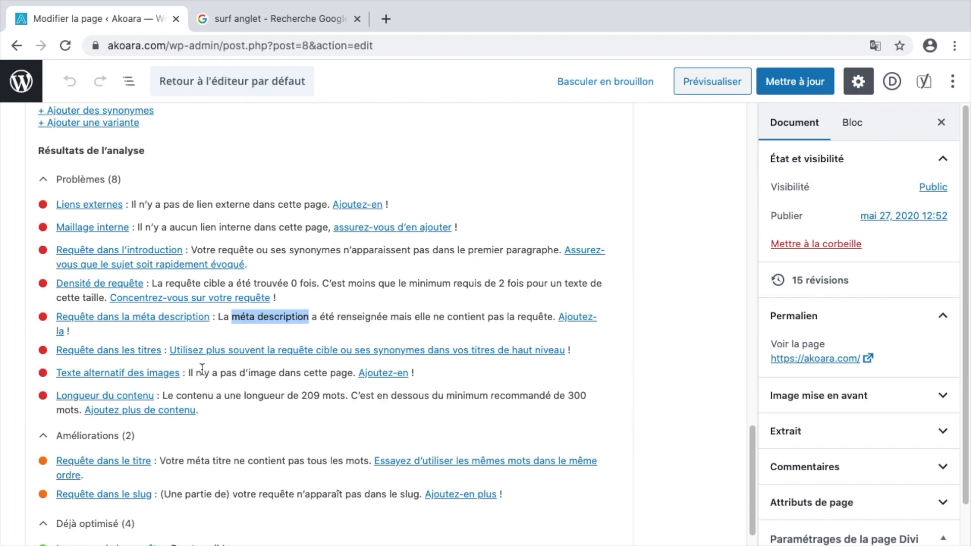
# Update the Home page and review the problems, improvements and optimised points in its SEO analysis
pyautogui.click(805, 81)
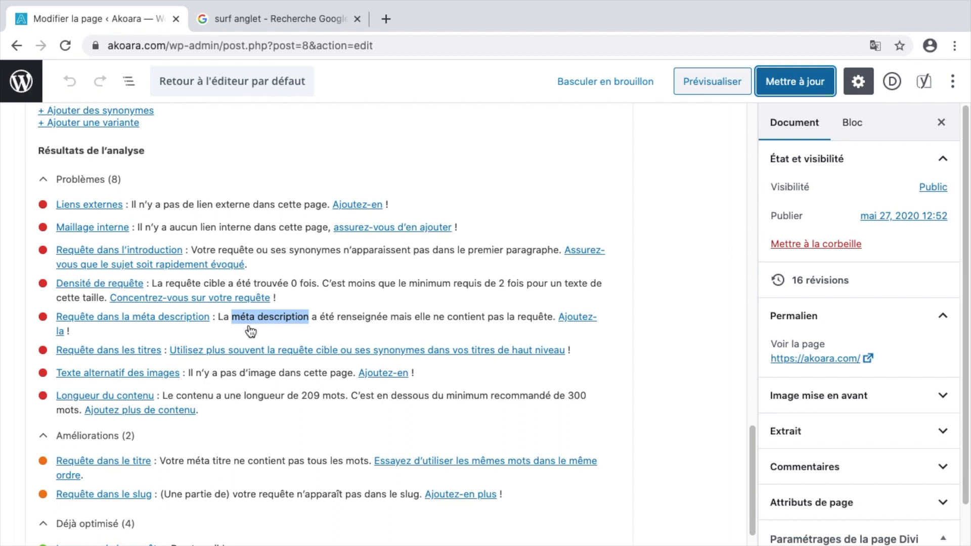
pyautogui.scroll(-1, 220, 315)
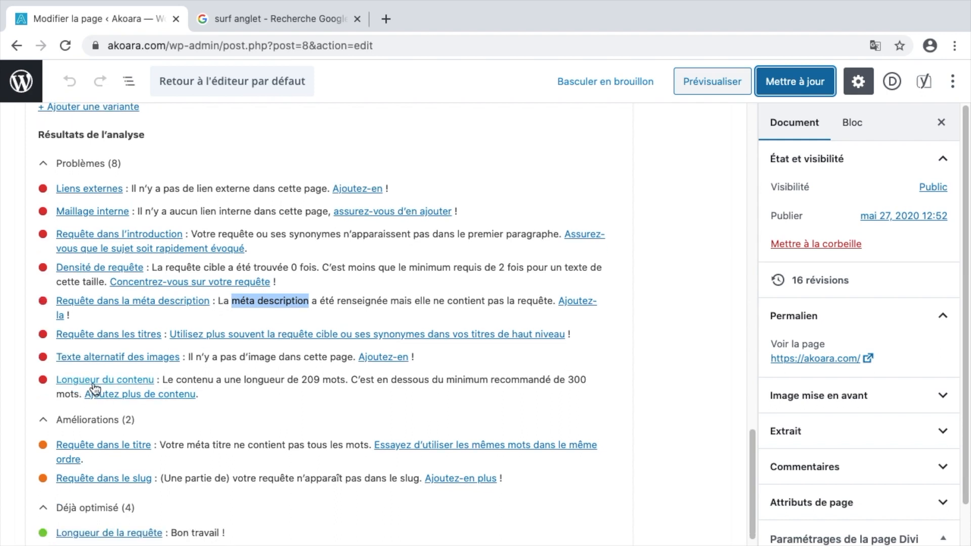
pyautogui.click(217, 382)
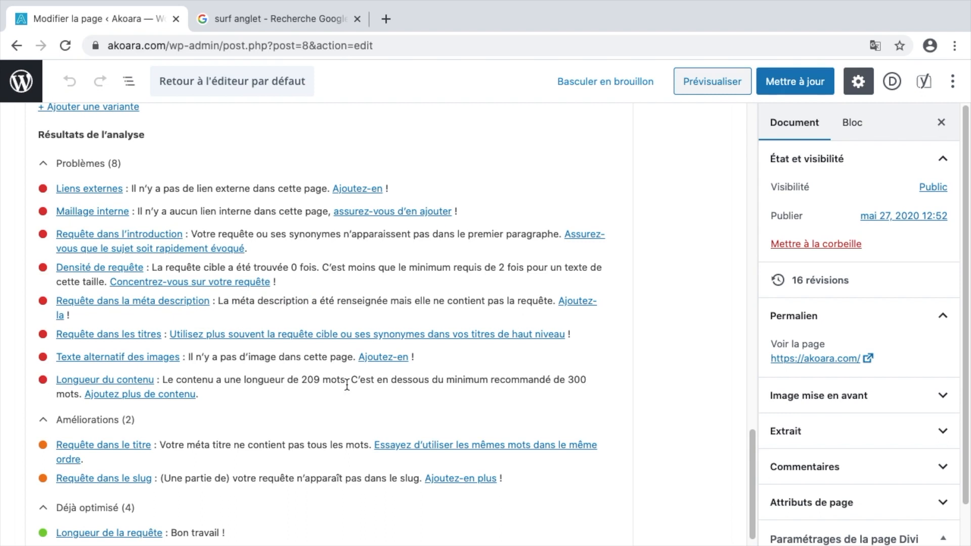
pyautogui.scroll(-1, 182, 256)
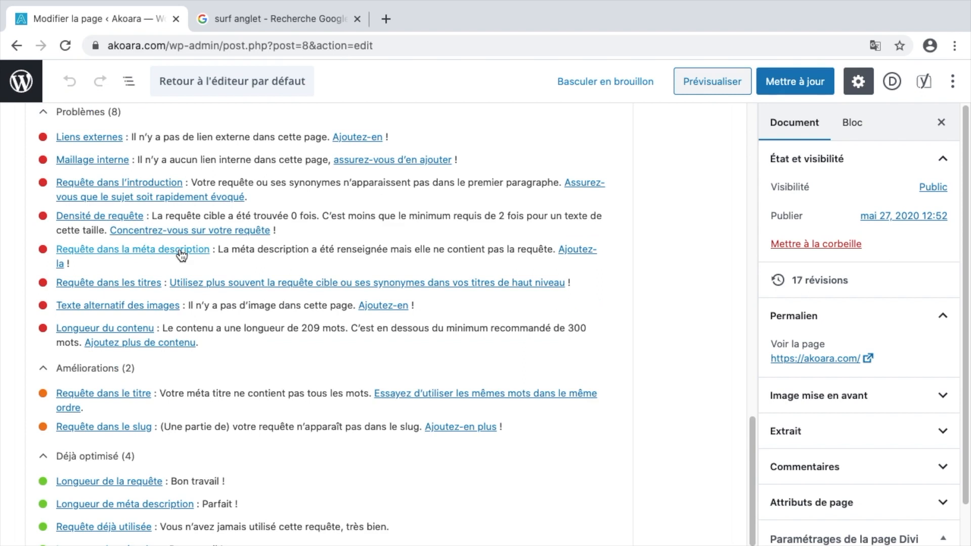
pyautogui.scroll(15, 181, 257)
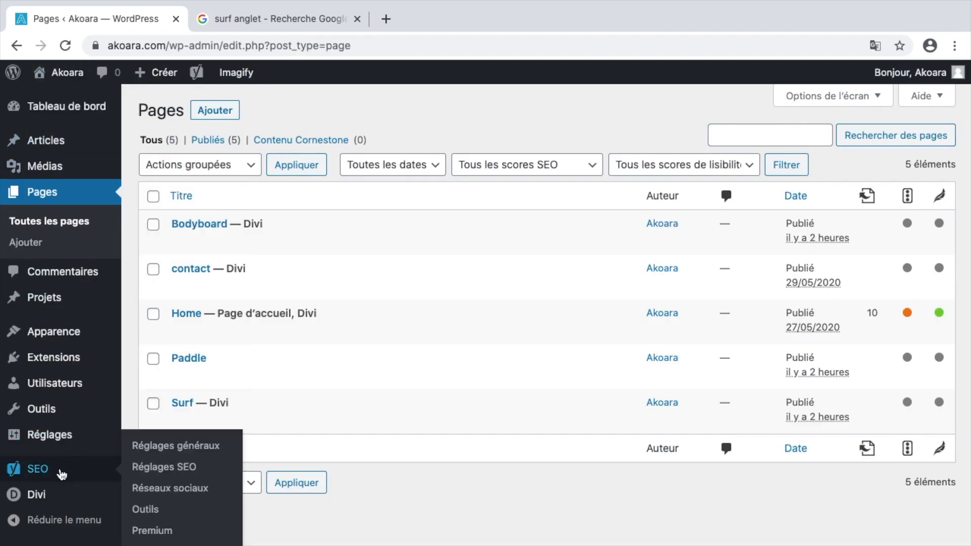
# Open the features list in Yoast SEO's general settings and show the help text for XML sitemaps
pyautogui.click(62, 467)
pyautogui.click(291, 298)
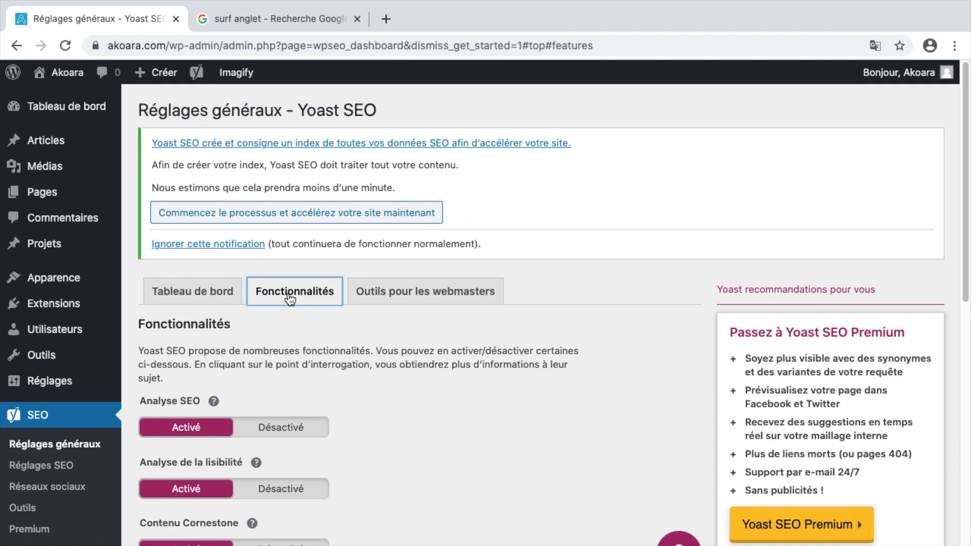
pyautogui.scroll(-5, 290, 299)
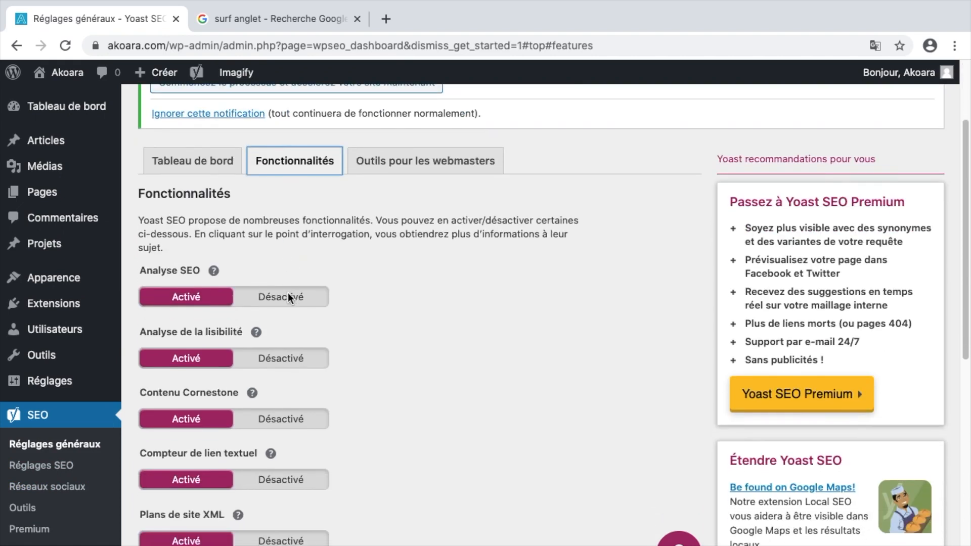
pyautogui.scroll(-8, 287, 292)
pyautogui.click(239, 284)
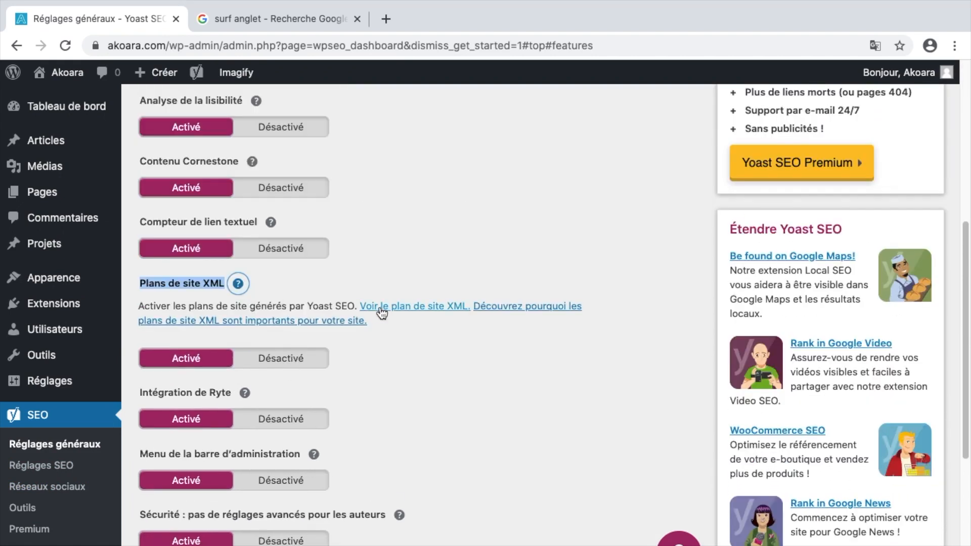
# Open the site's XML sitemap in a new browser tab and switch to it
pyautogui.rightClick(398, 308)
pyautogui.click(410, 314)
pyautogui.click(298, 20)
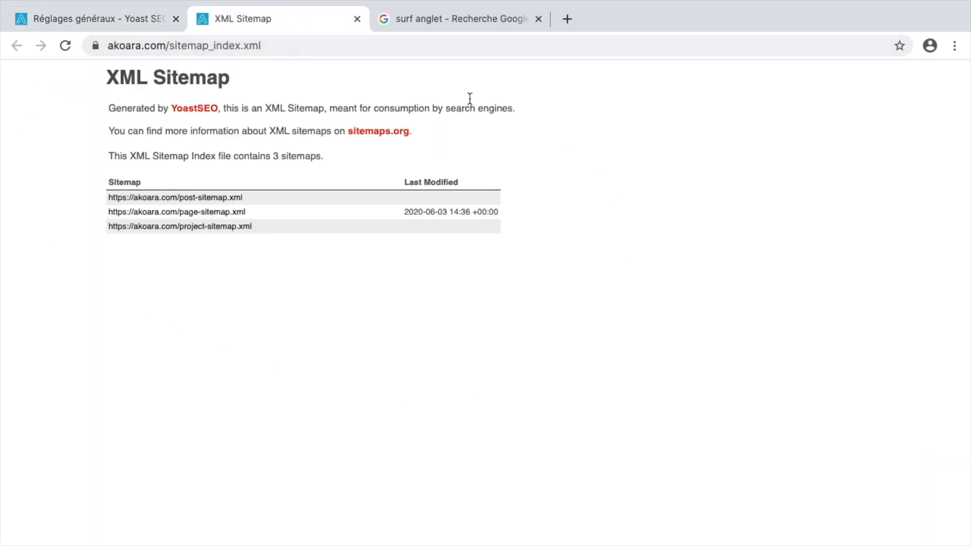
# Open the page sitemap from the XML sitemap index and select its web address
pyautogui.click(224, 221)
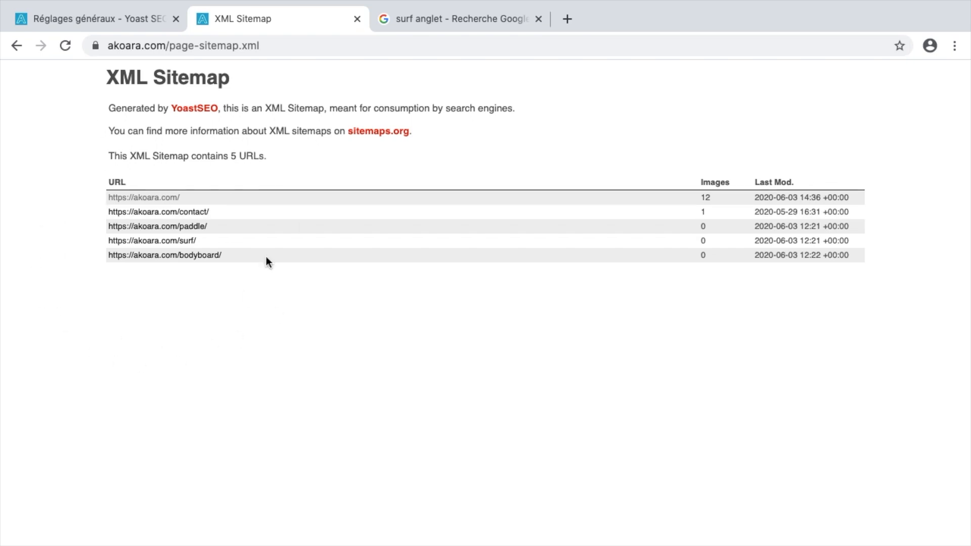
pyautogui.click(308, 47)
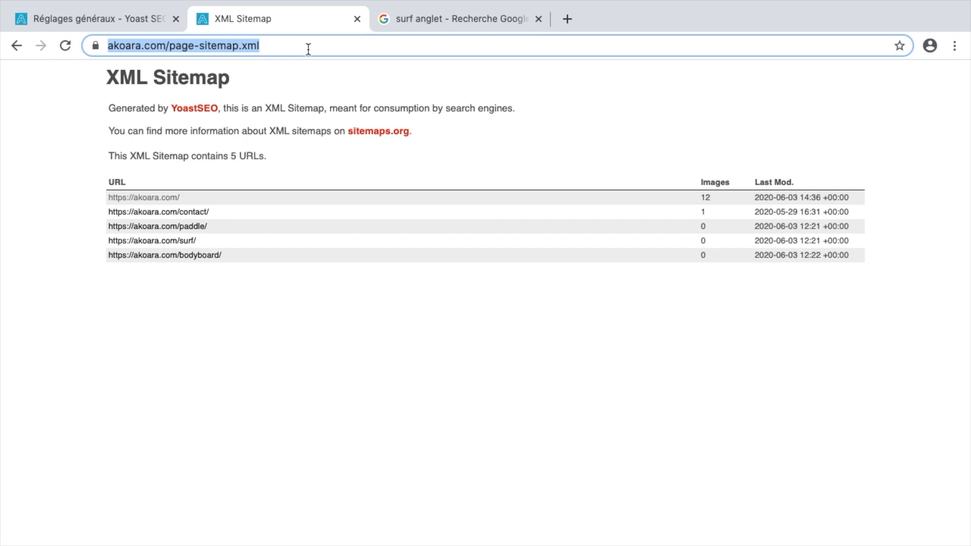
# Return to the Yoast SEO settings and review the title separator and Knowledge Graph options under Réglages SEO
pyautogui.click(114, 17)
pyautogui.scroll(7, 303, 152)
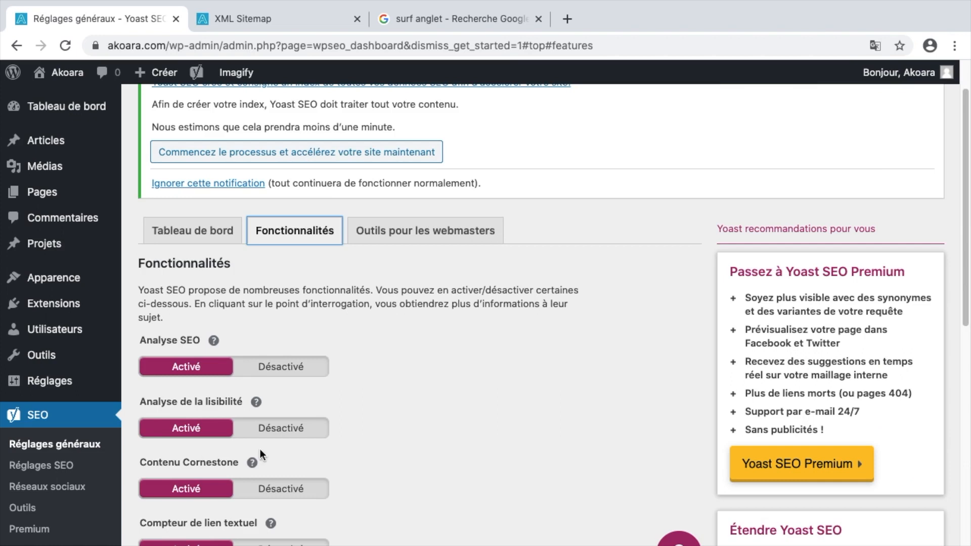
pyautogui.click(56, 469)
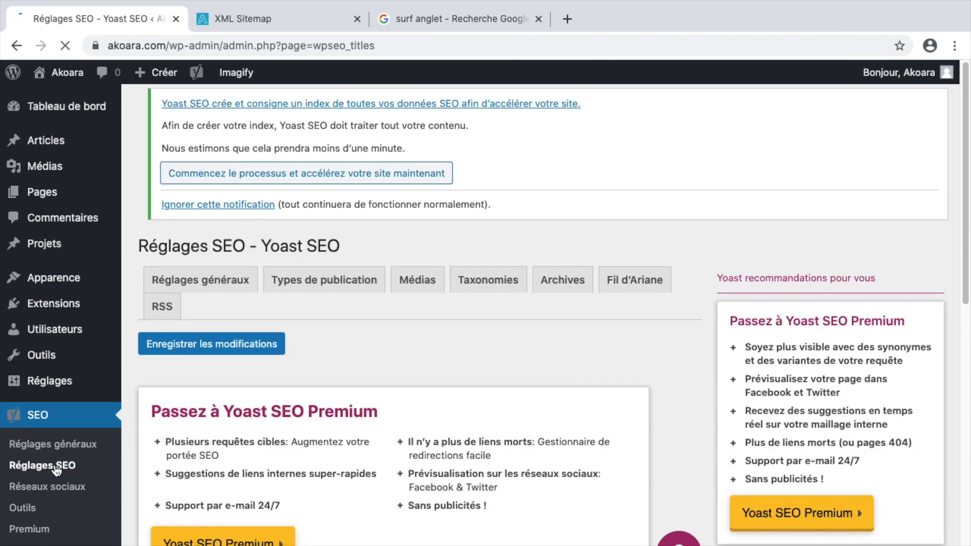
pyautogui.click(217, 289)
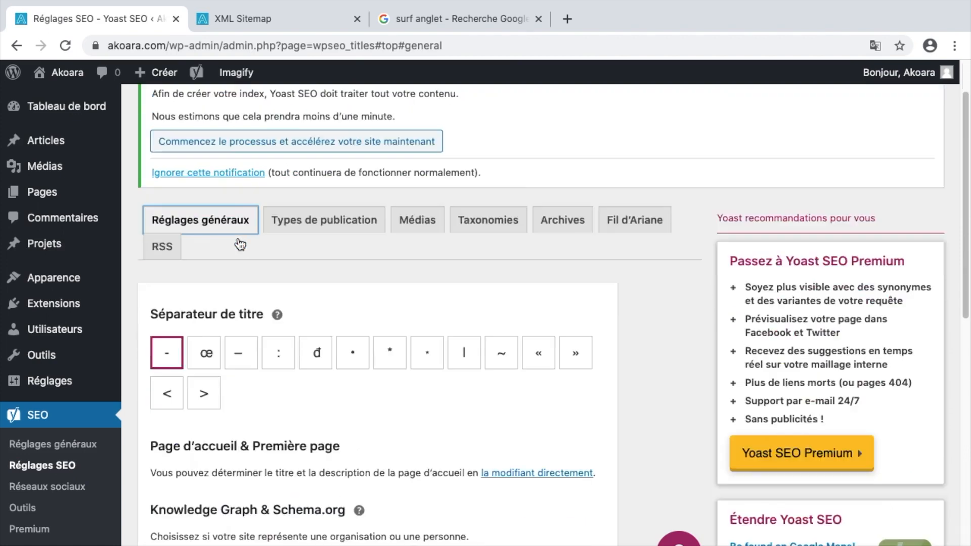
pyautogui.scroll(-3, 239, 244)
pyautogui.scroll(2, 253, 263)
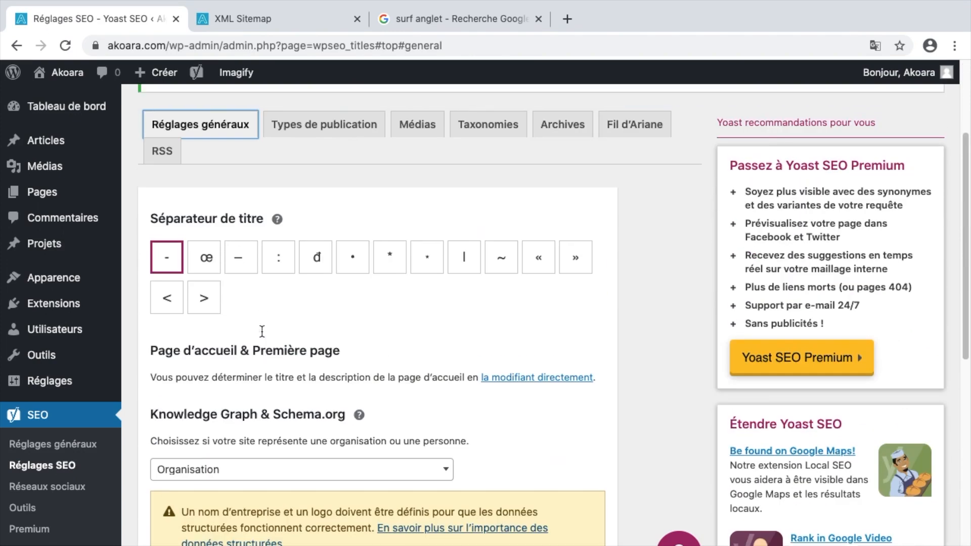
pyautogui.scroll(2, 262, 331)
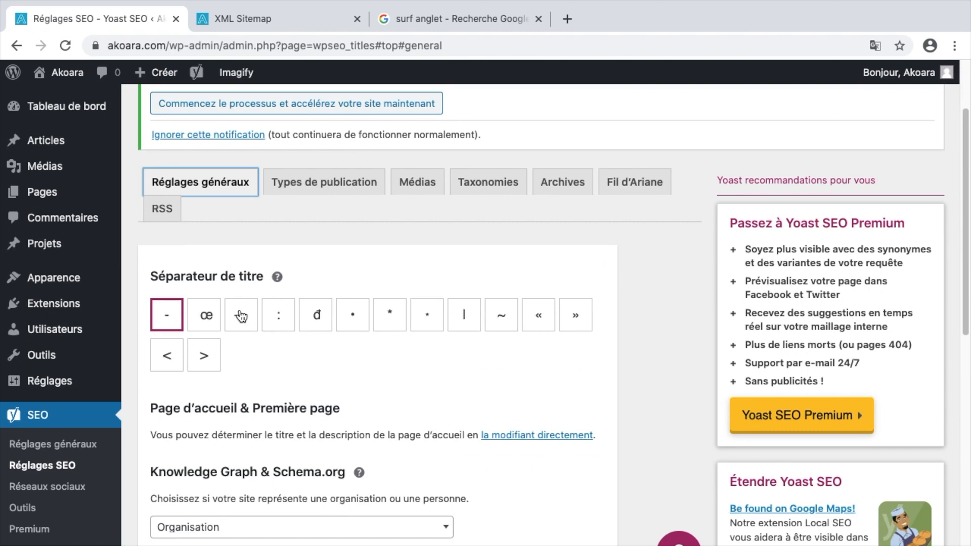
# Enable breadcrumbs (Fil d'Ariane) in Yoast's Réglages SEO
pyautogui.click(624, 188)
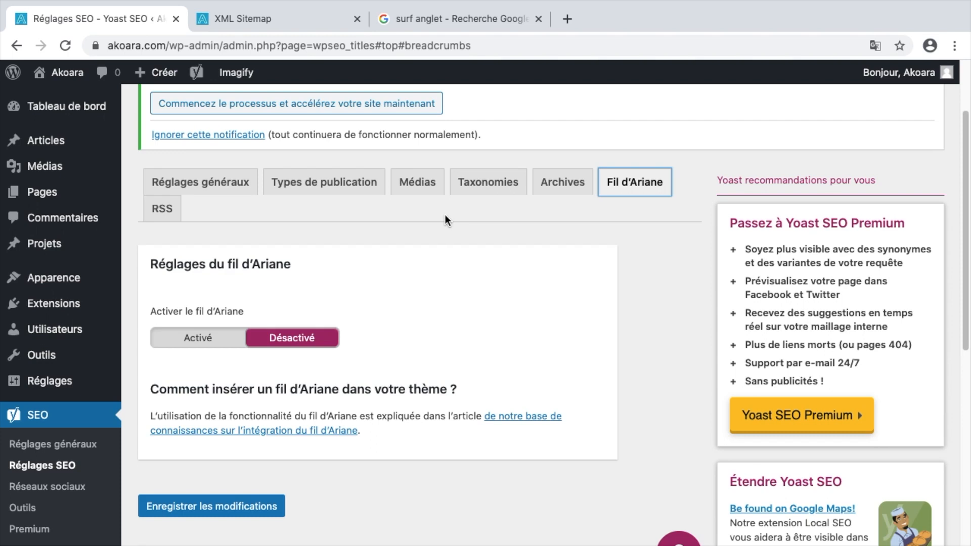
pyautogui.scroll(-2, 356, 256)
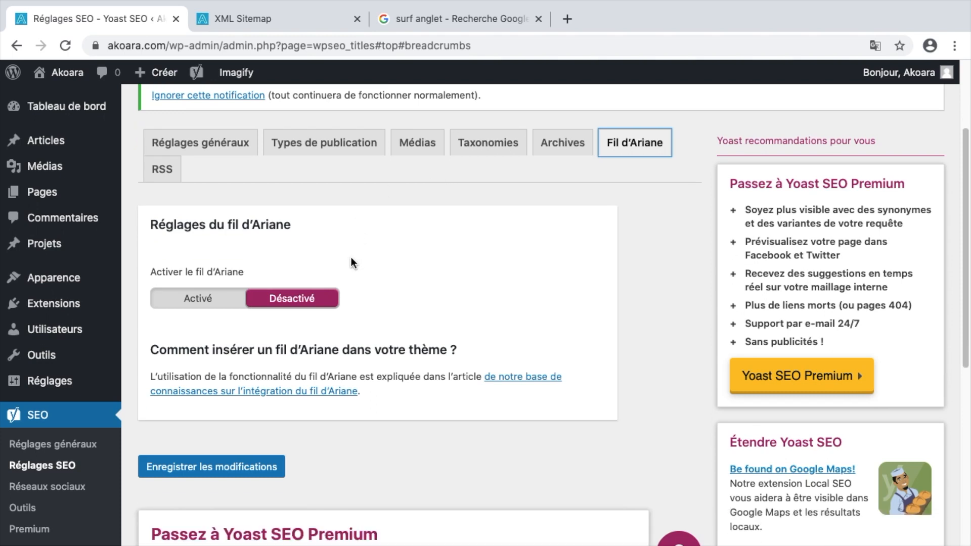
pyautogui.click(211, 298)
# Open the Pages list in a new tab, then the contact page in another, and edit it with the Divi builder
pyautogui.scroll(3, 190, 297)
pyautogui.moveTo(53, 192)
pyautogui.rightClick(147, 198)
pyautogui.click(189, 205)
pyautogui.click(265, 20)
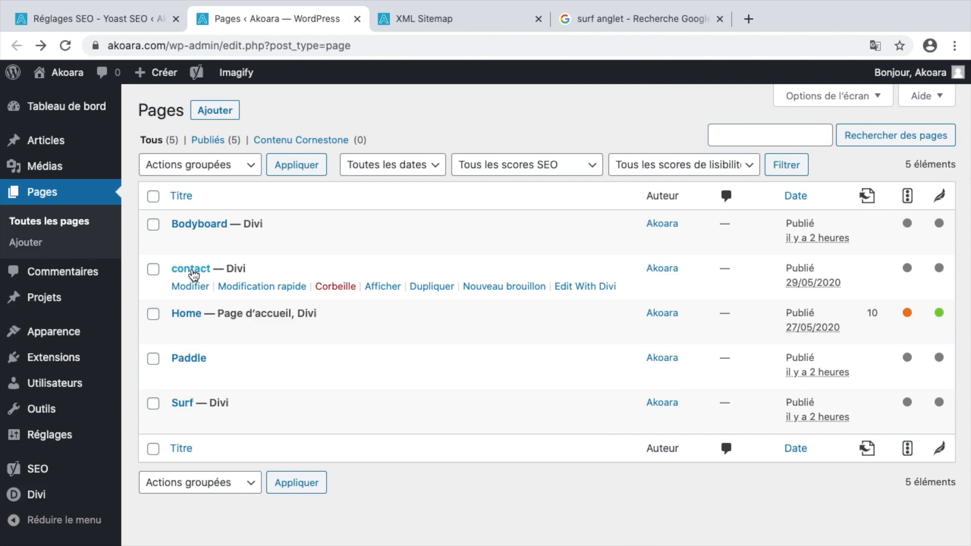
pyautogui.rightClick(194, 275)
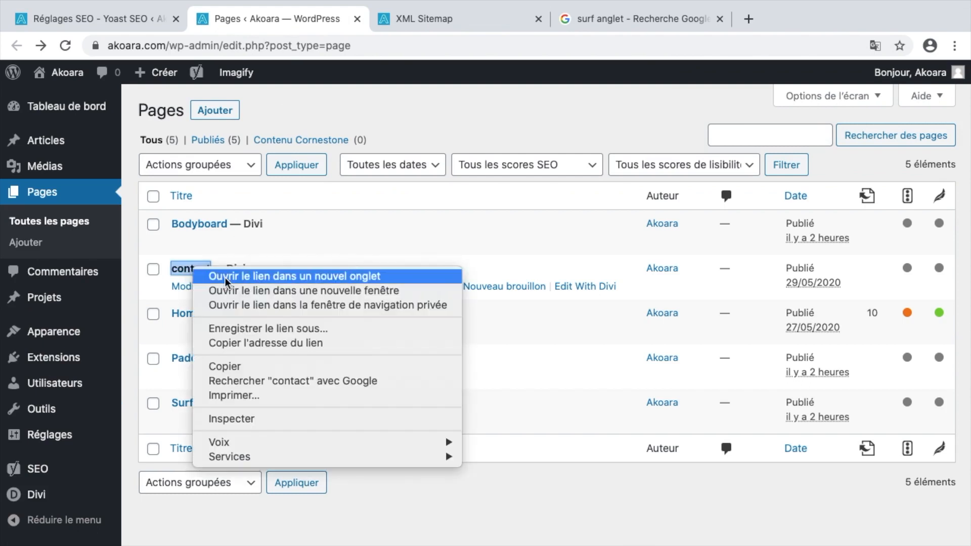
pyautogui.click(208, 277)
pyautogui.click(429, 21)
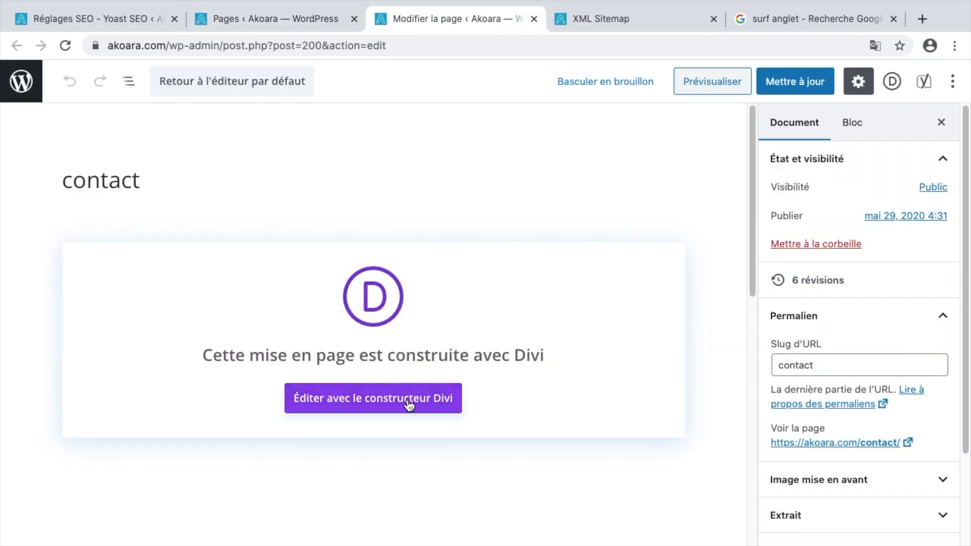
pyautogui.click(409, 405)
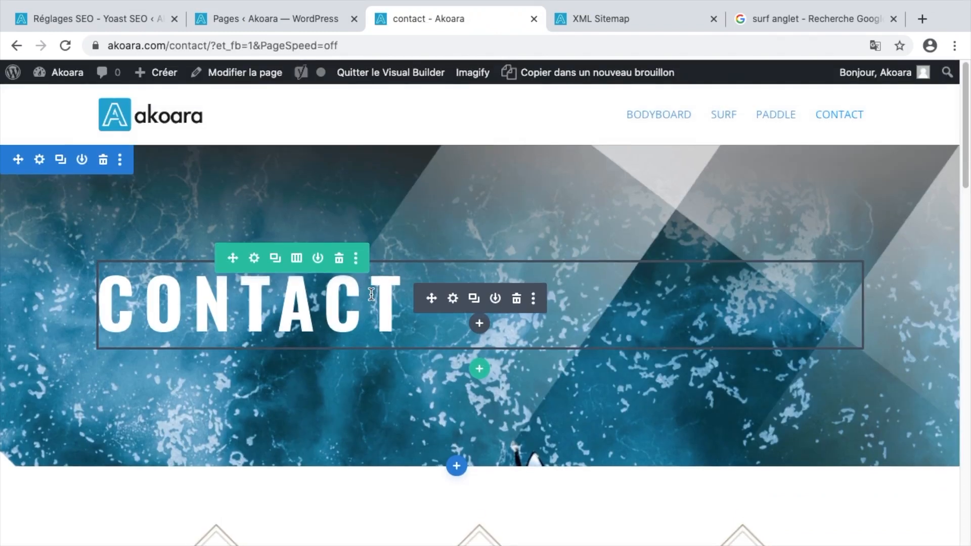
# Add a normal section below the Contact header with a Code module containing [wpseo_breadcrumb]
pyautogui.click(455, 470)
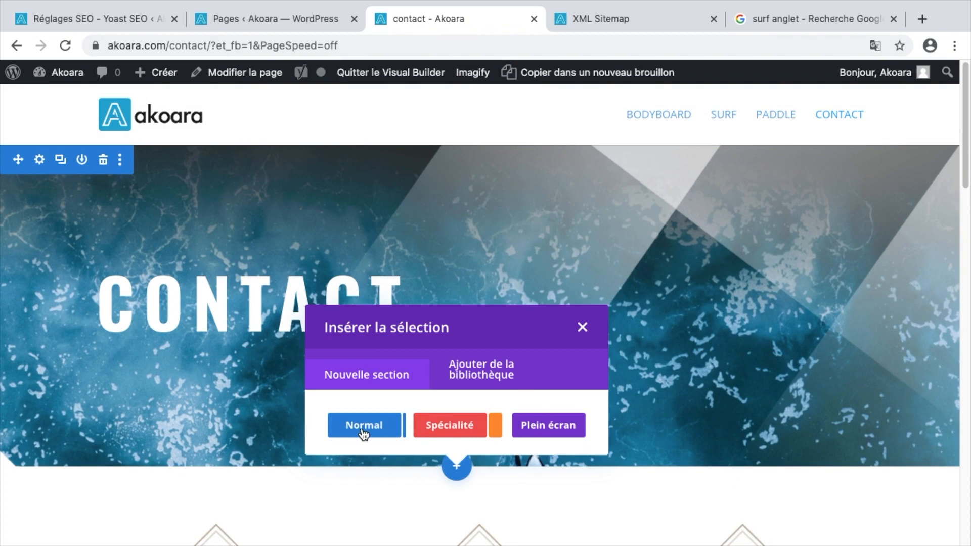
pyautogui.click(363, 426)
pyautogui.click(397, 242)
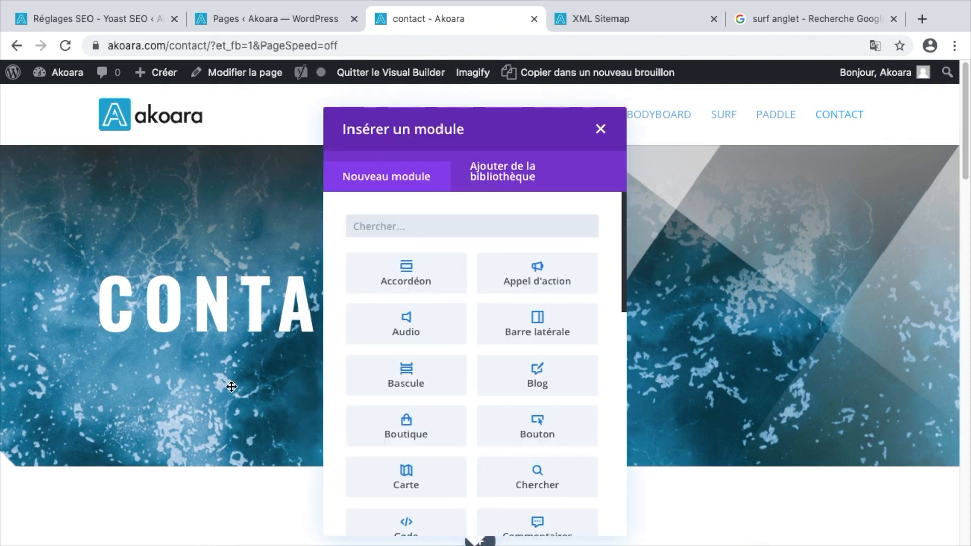
pyautogui.scroll(-2, 430, 411)
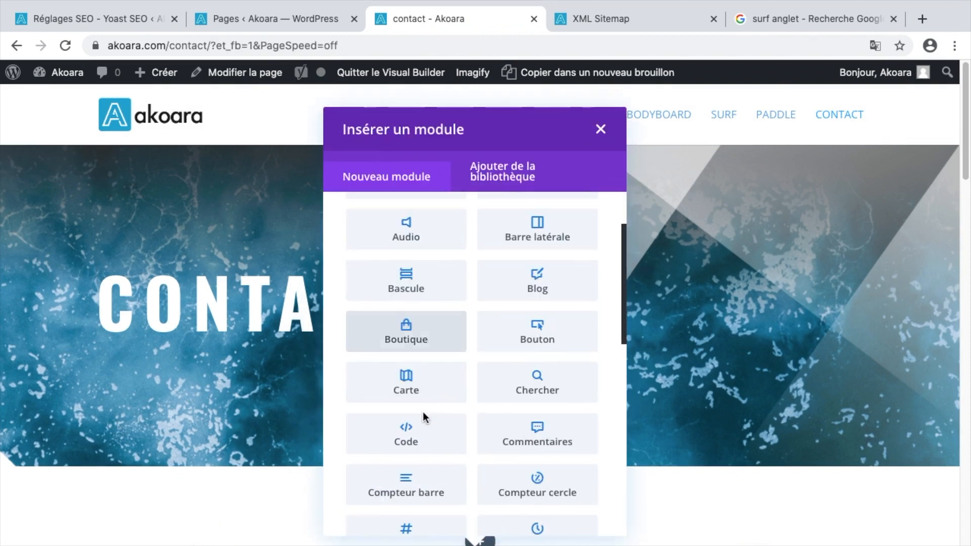
pyautogui.click(422, 419)
pyautogui.click(187, 325)
pyautogui.write('[wpseo_breadcrumb]')
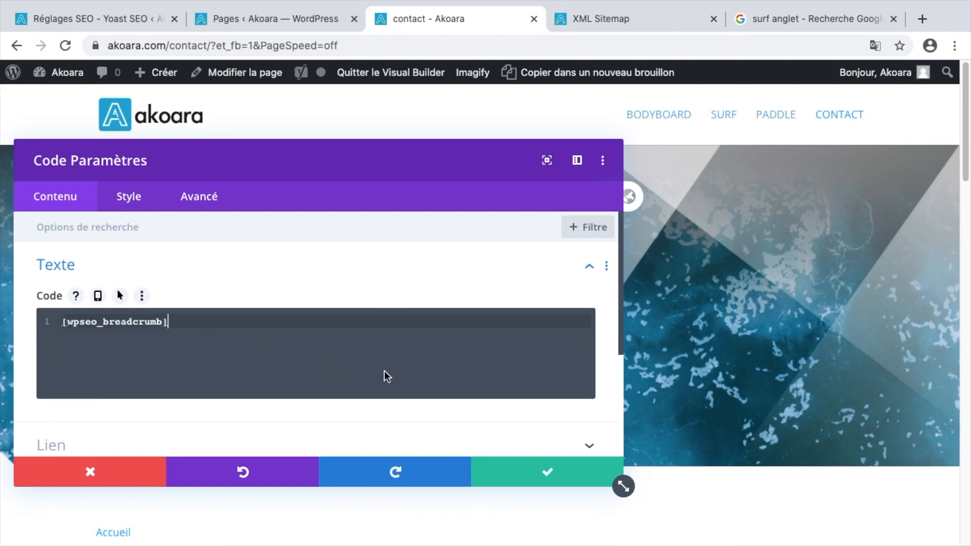
pyautogui.click(541, 473)
# Reduce the spacing of the breadcrumb section and move the section toward the top of the page
pyautogui.scroll(-5, 191, 330)
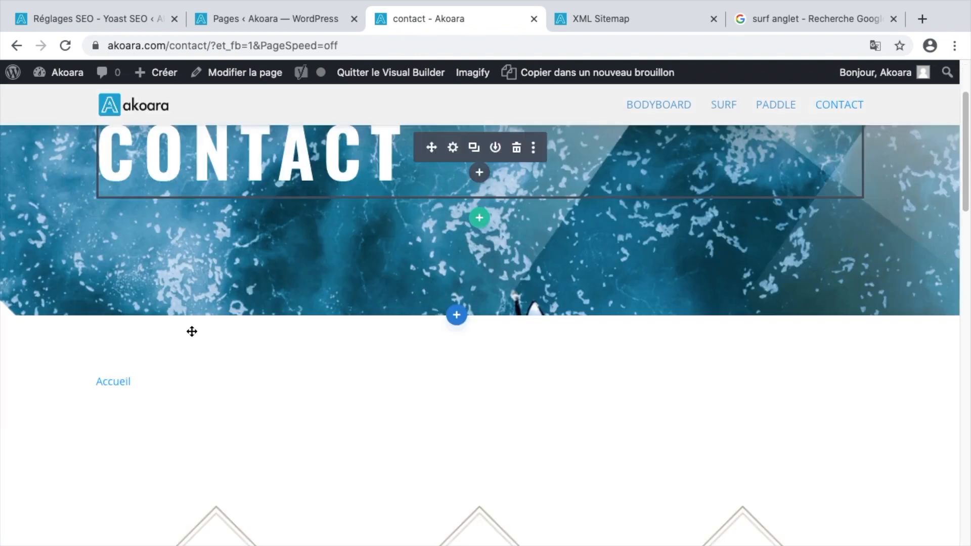
pyautogui.moveTo(190, 332); pyautogui.dragTo(183, 289)
pyautogui.moveTo(150, 406); pyautogui.dragTo(151, 356)
pyautogui.moveTo(24, 297)
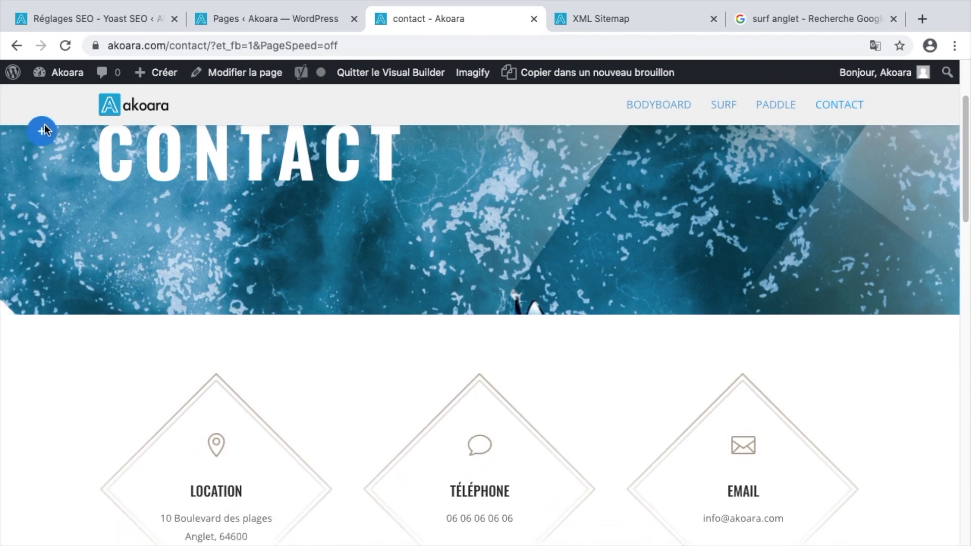
pyautogui.scroll(5, 41, 131)
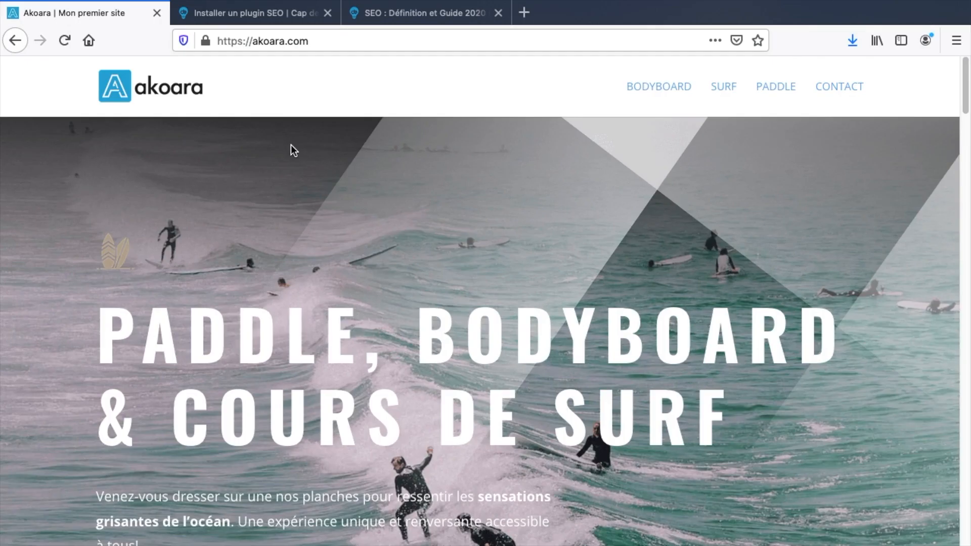
# Switch to Firefox, browse the published Akoara home page down to its Réserver button and follow it
pyautogui.scroll(-10, 291, 147)
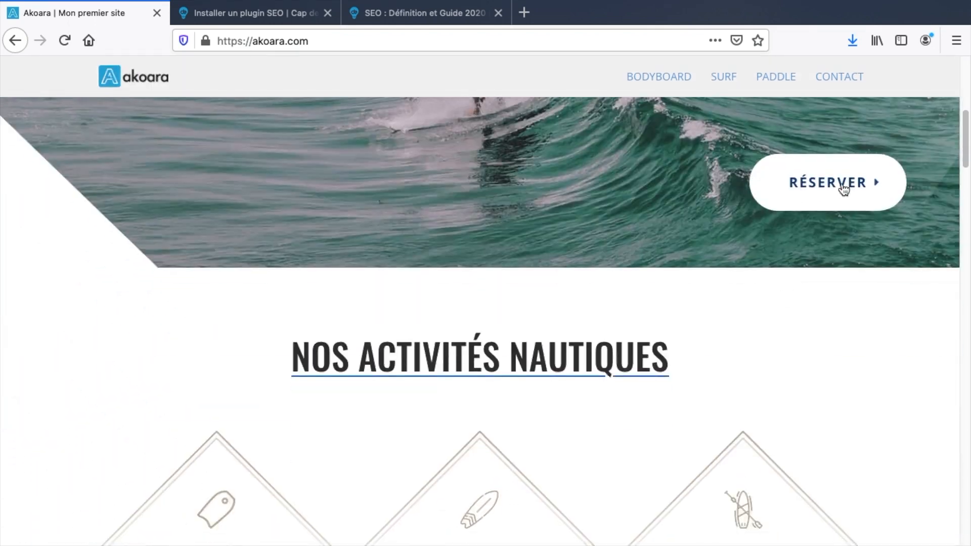
pyautogui.click(844, 190)
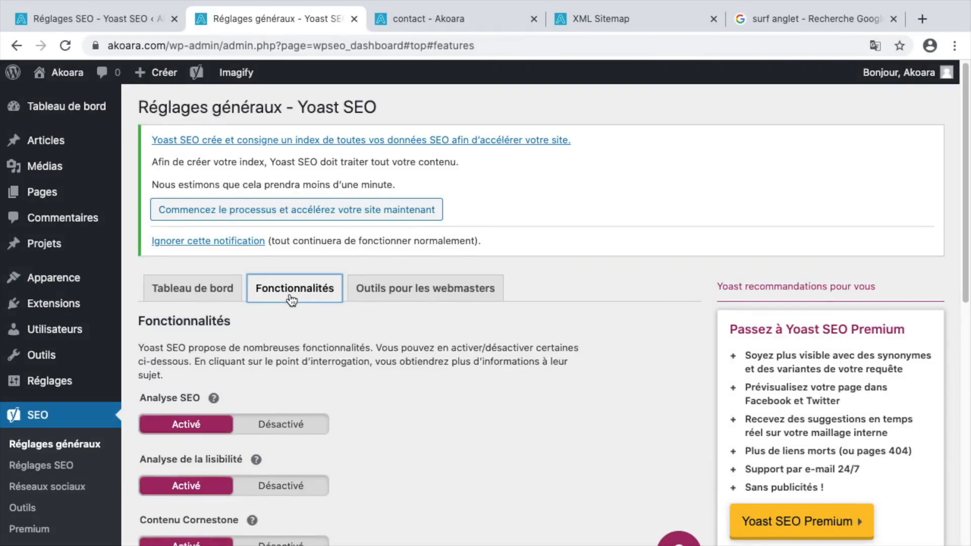
# Review the features list, webmaster tools and dashboard in Yoast SEO's general settings
pyautogui.scroll(-5, 292, 300)
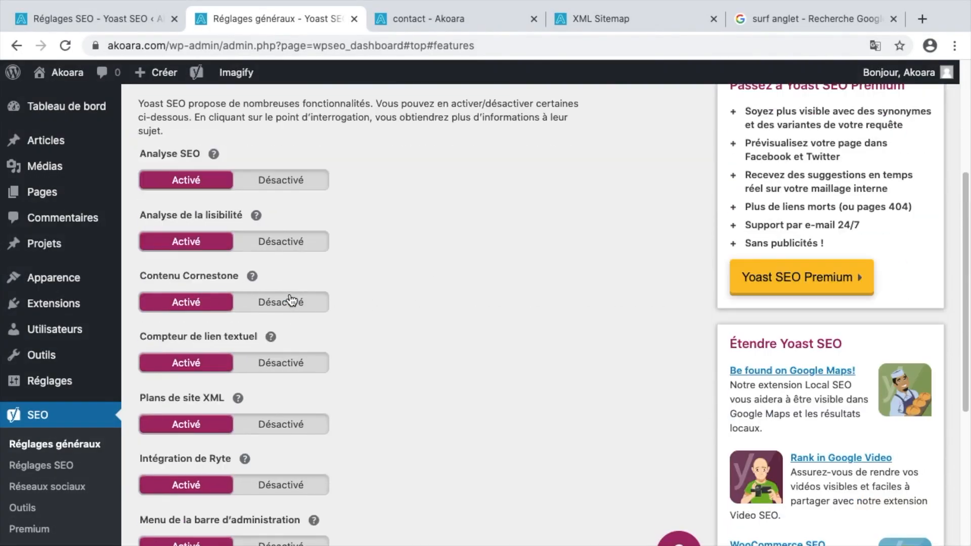
pyautogui.scroll(-5, 290, 300)
pyautogui.scroll(10, 297, 287)
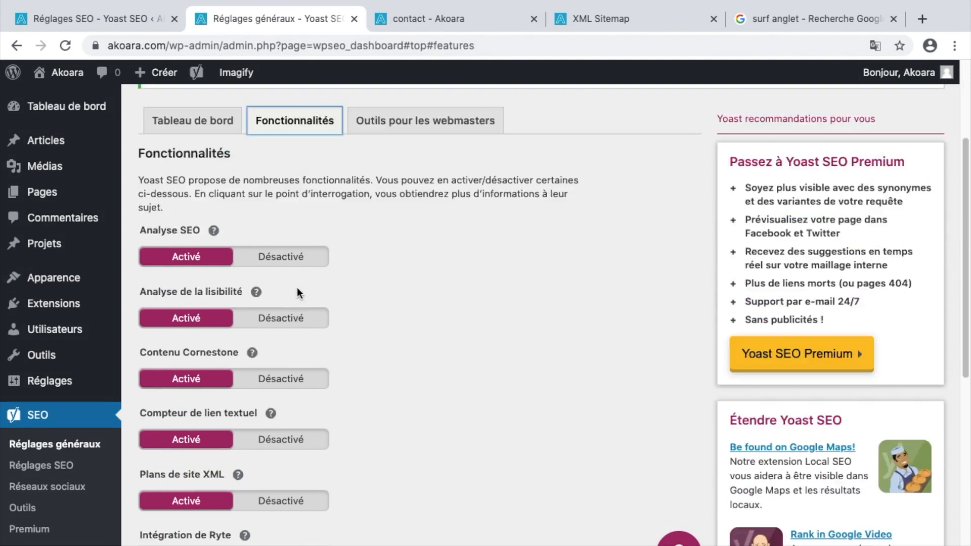
pyautogui.click(438, 291)
pyautogui.click(294, 290)
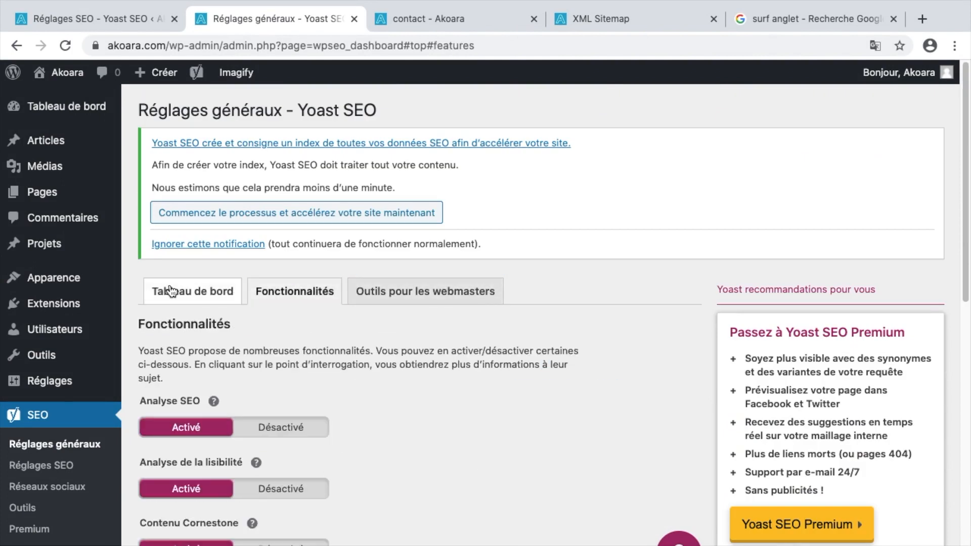
pyautogui.click(163, 291)
# Look through the media, taxonomies and breadcrumb settings under Réglages SEO, and return to Yoast's general settings
pyautogui.click(50, 466)
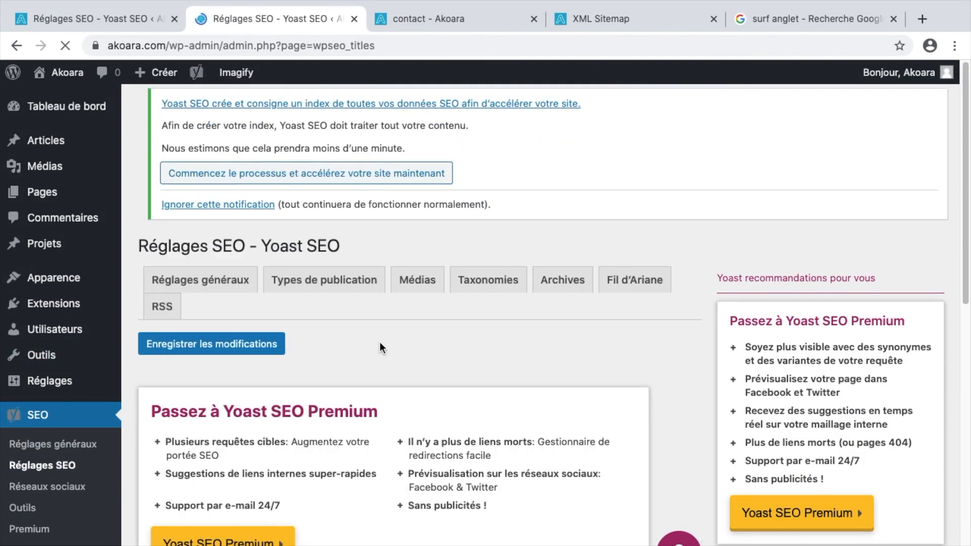
pyautogui.click(410, 291)
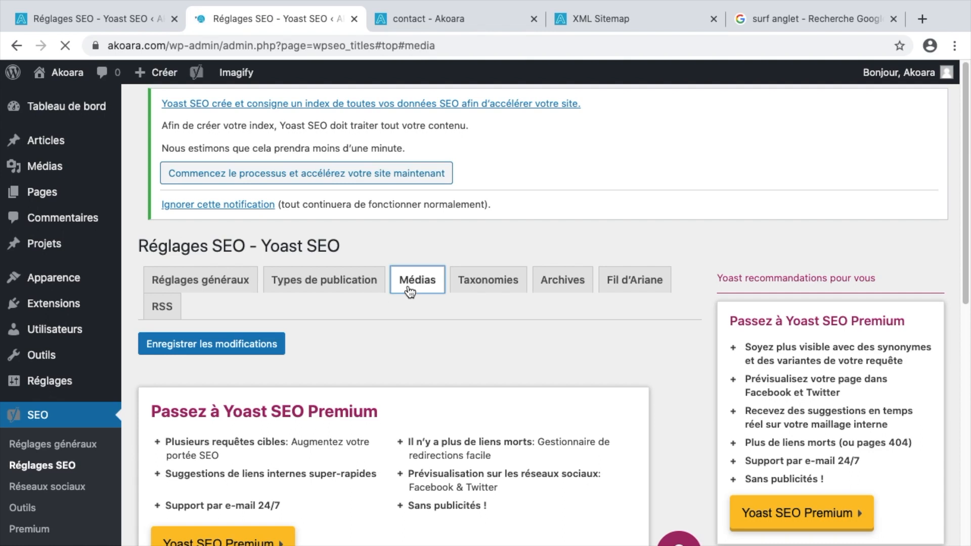
pyautogui.click(479, 285)
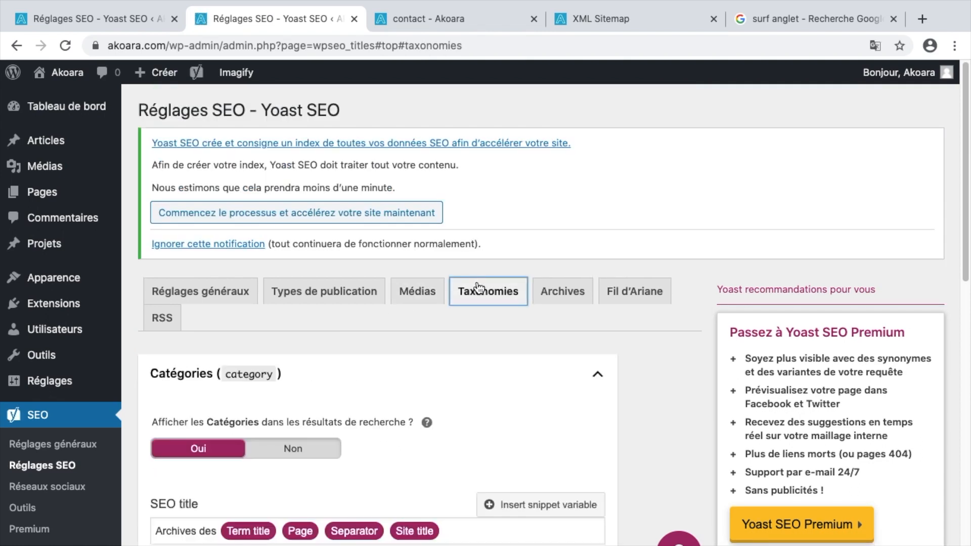
pyautogui.click(634, 295)
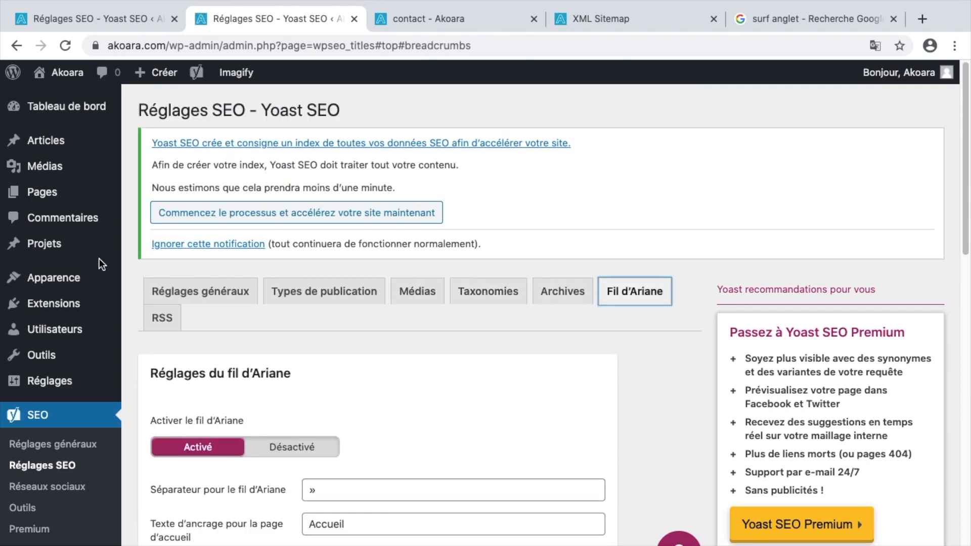
pyautogui.click(60, 417)
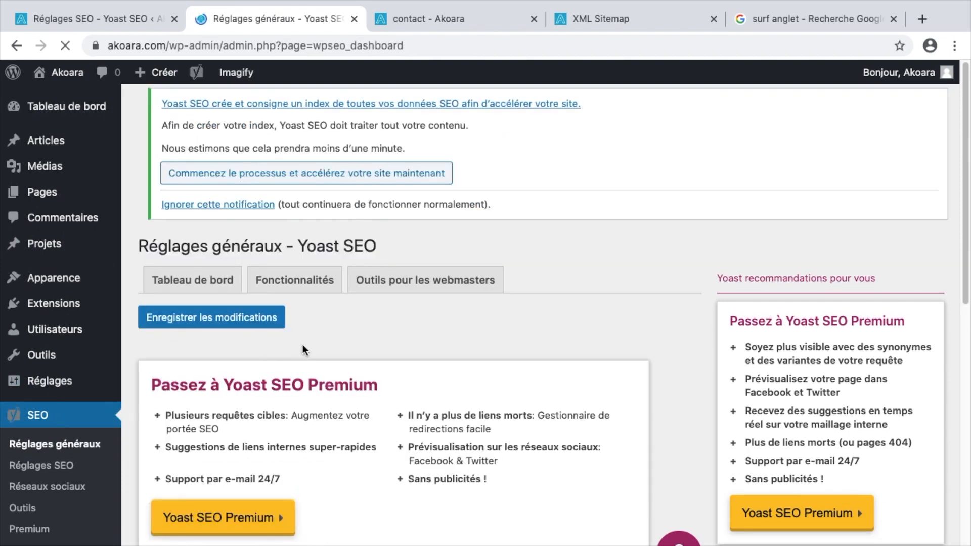